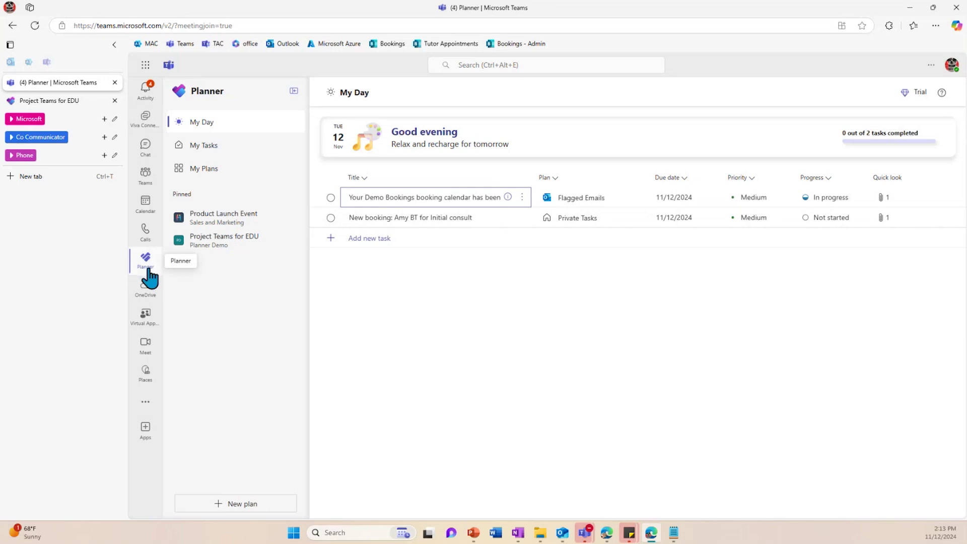
# Step: View the My Day page in the Planner web app and return to Planner in Teams
pyautogui.click(55, 103)
pyautogui.click(171, 122)
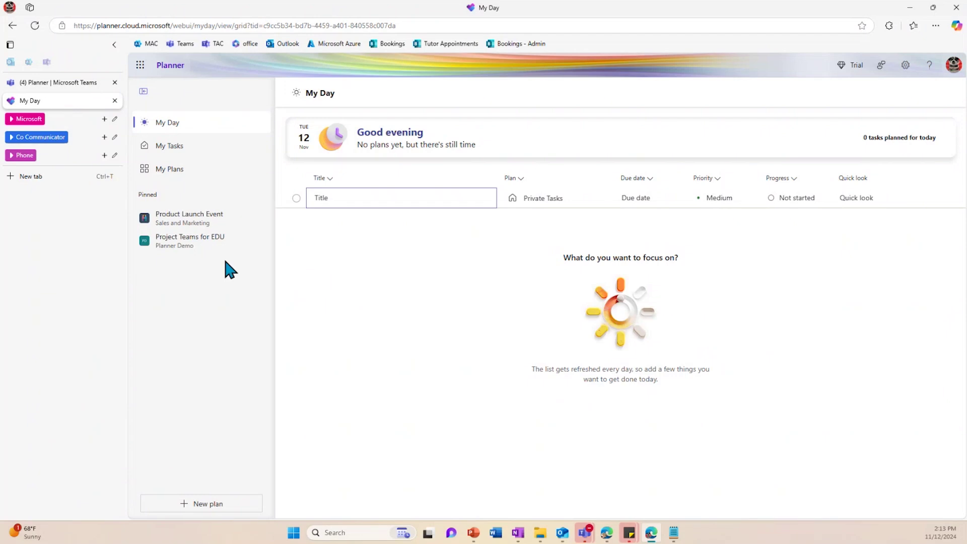
pyautogui.click(53, 87)
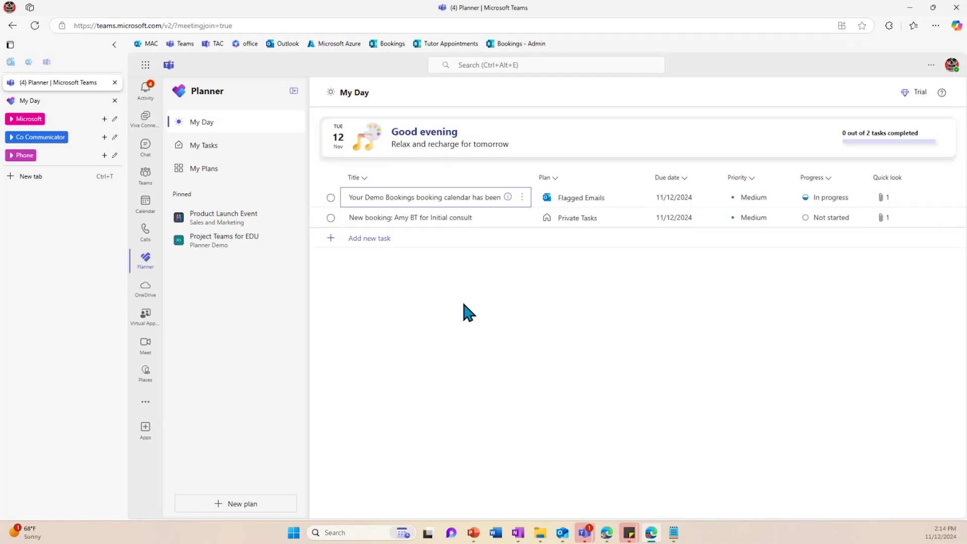
# Step: Open My Tasks and view the private tasks, the tasks assigned to me and the flagged emails in turn
pyautogui.click(216, 146)
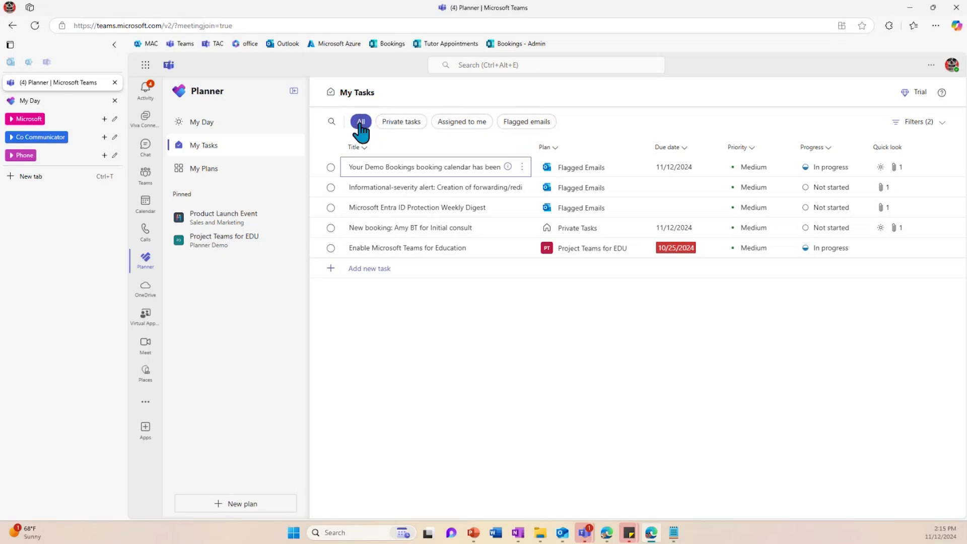
pyautogui.click(401, 126)
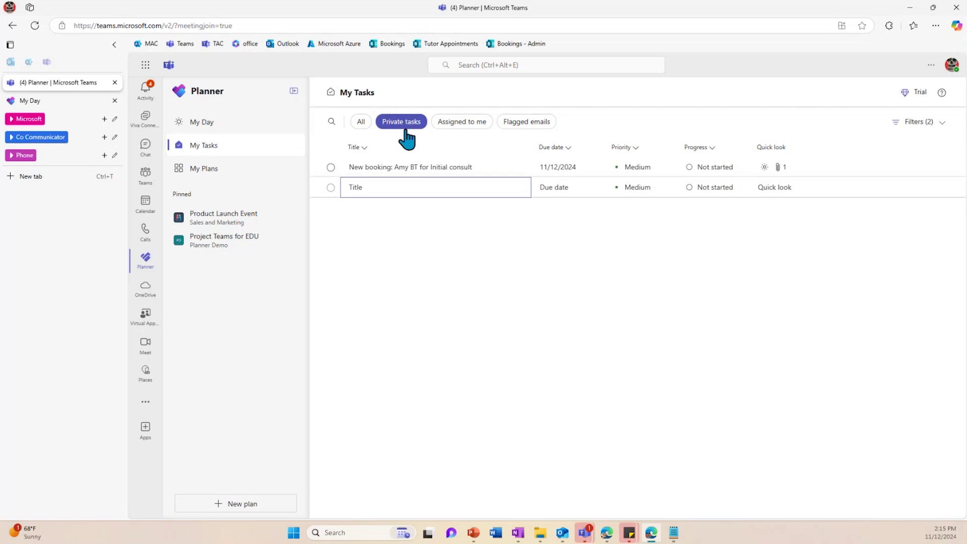
pyautogui.click(473, 126)
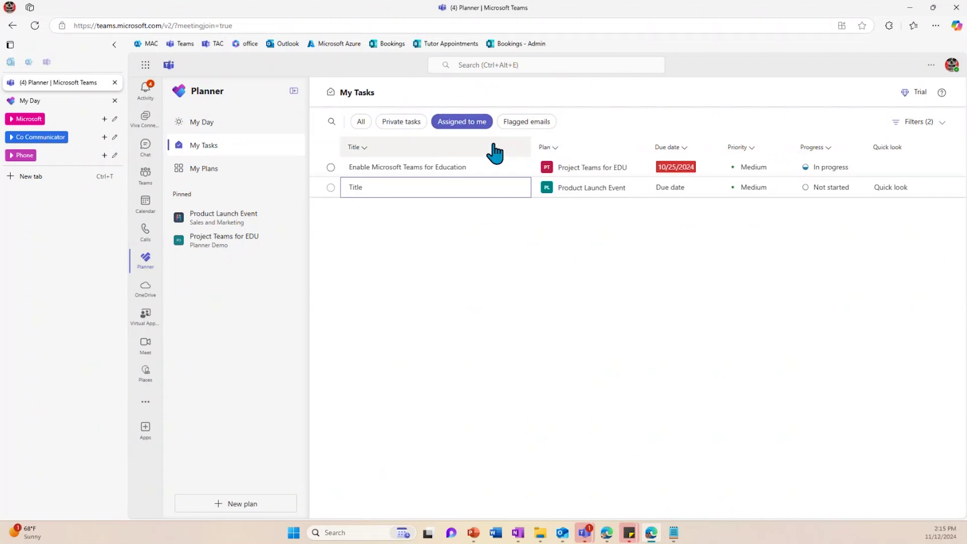
pyautogui.click(541, 133)
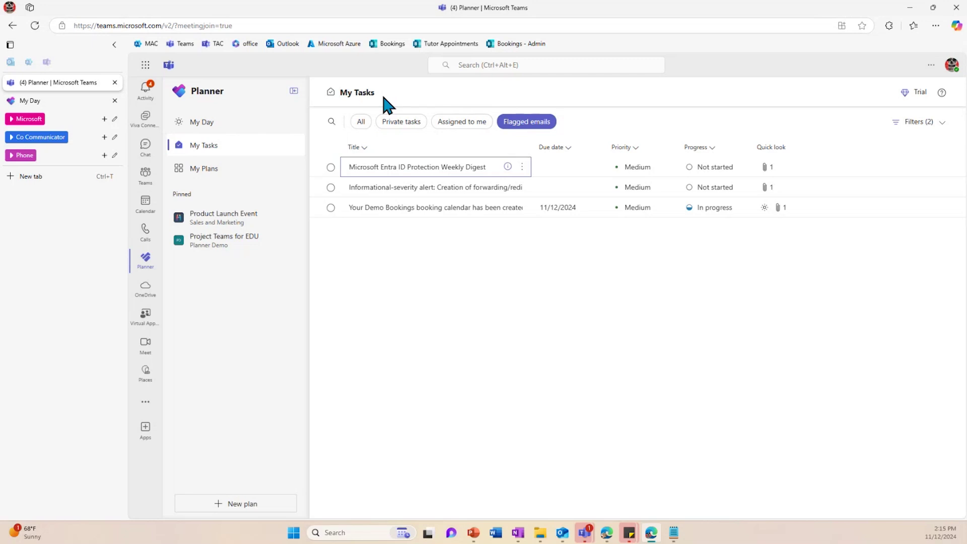
# Step: Open My Plans, review the basic, premium and template choices for a new plan, and close them without creating one
pyautogui.click(231, 180)
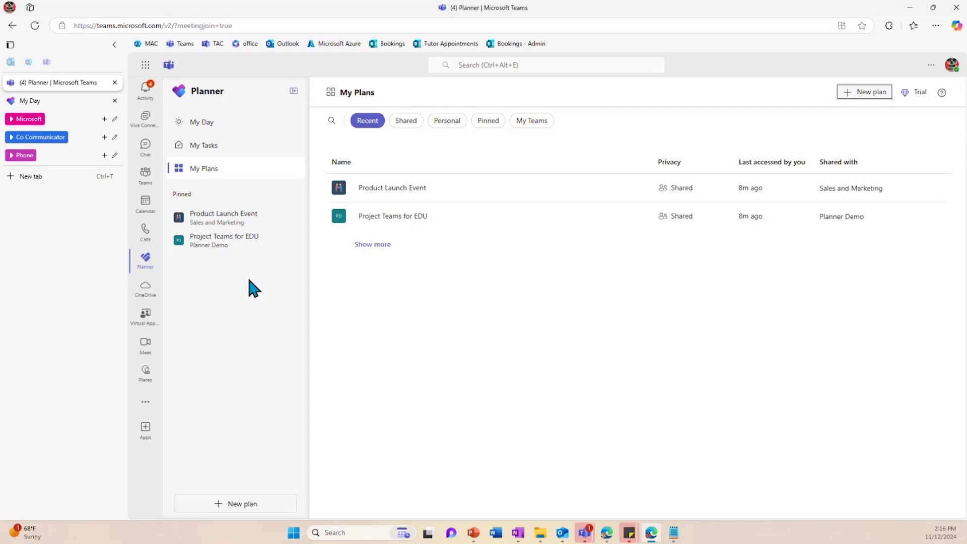
pyautogui.click(237, 506)
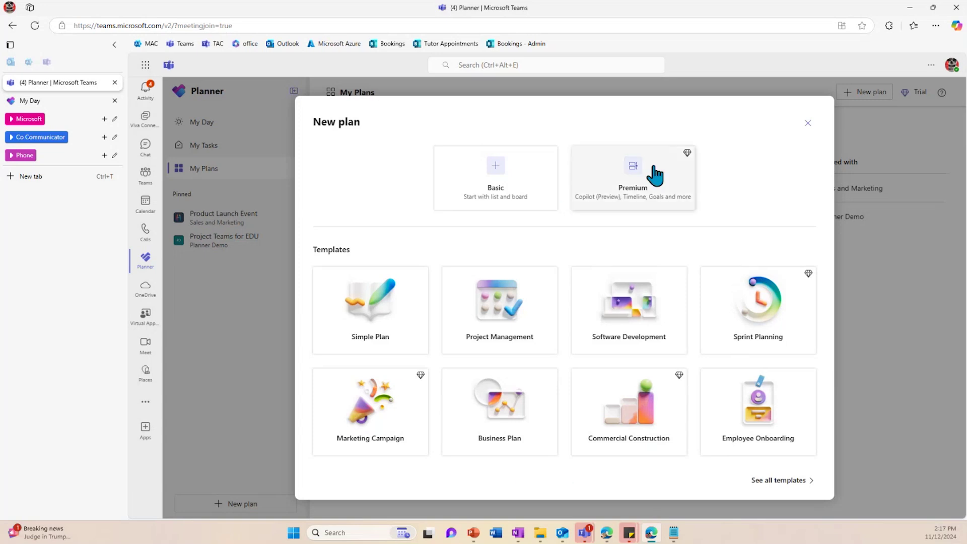
pyautogui.click(808, 124)
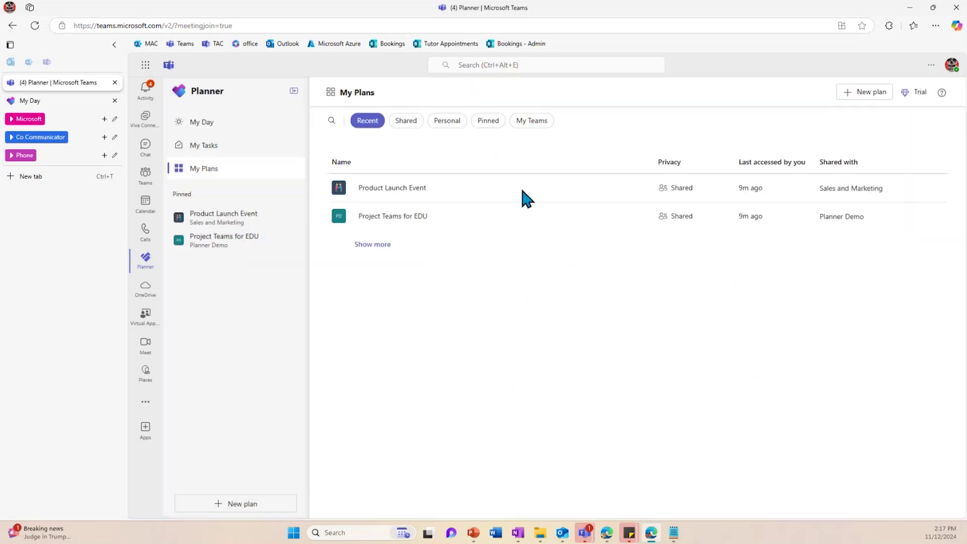
# Step: Open the Product Launch Event plan and add a new bucket named Demo after the Blocked bucket
pyautogui.click(216, 223)
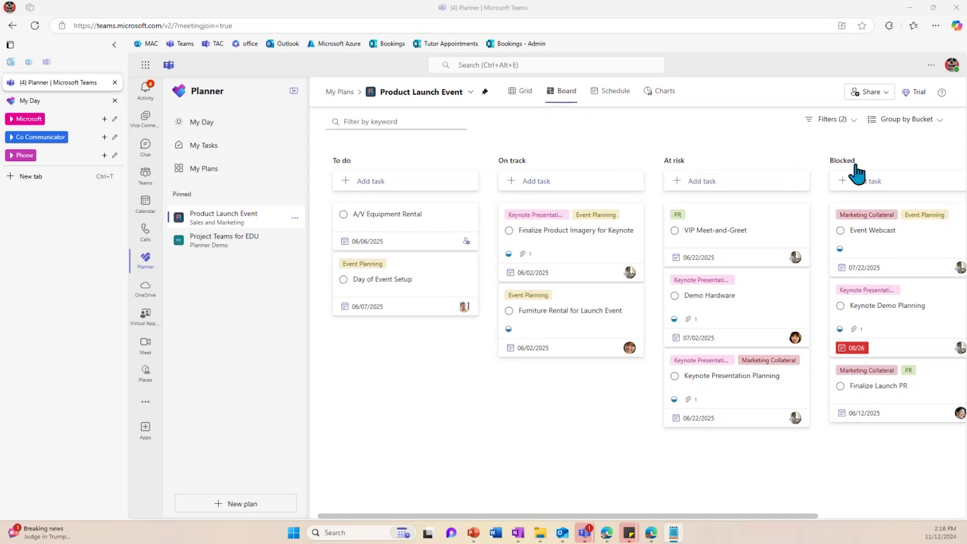
pyautogui.hscroll(5, 857, 174)
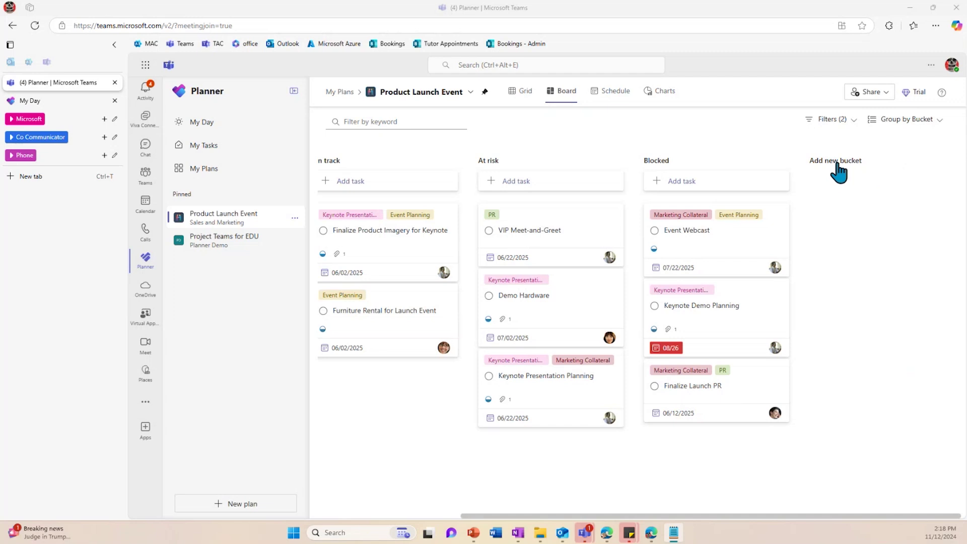
pyautogui.click(837, 162)
pyautogui.write('Demo')
pyautogui.press('Return')
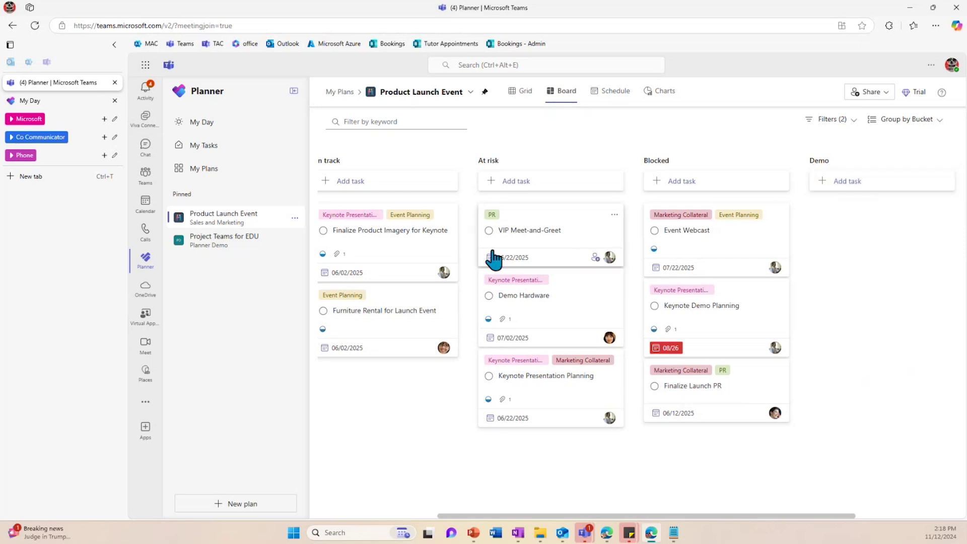
# Step: Open the A/V Equipment Rental task from the To do bucket and review its repeat options, notes, checklist, attachments and comments
pyautogui.hscroll(-3, 493, 252)
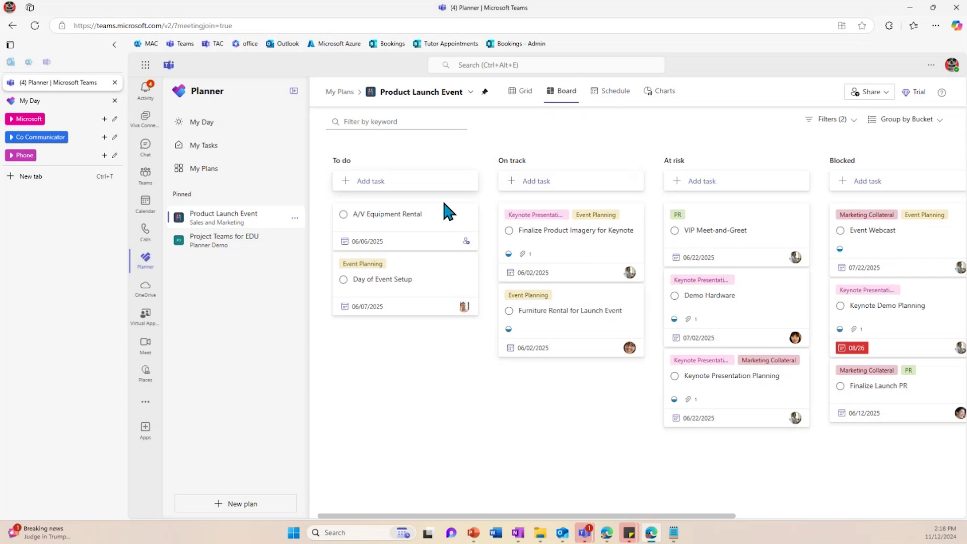
pyautogui.click(410, 222)
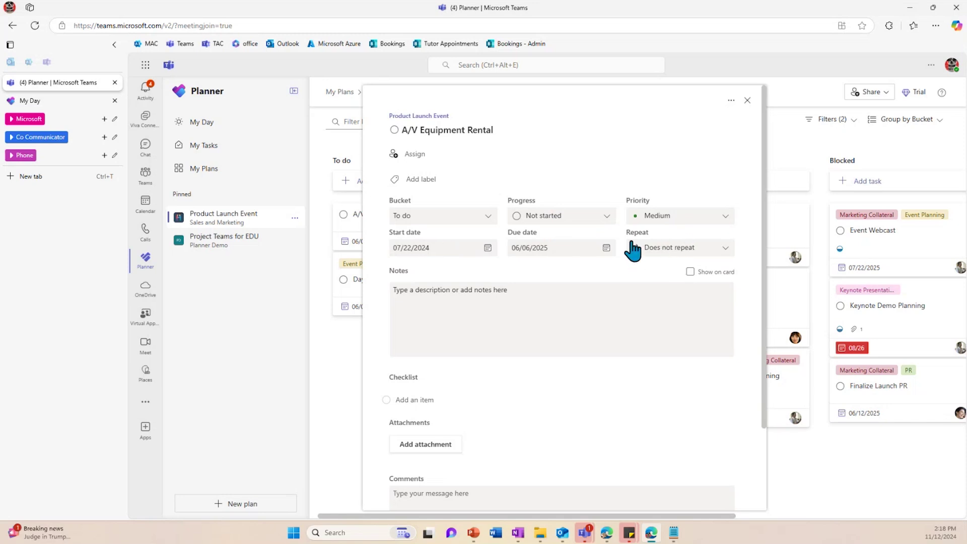
pyautogui.click(658, 258)
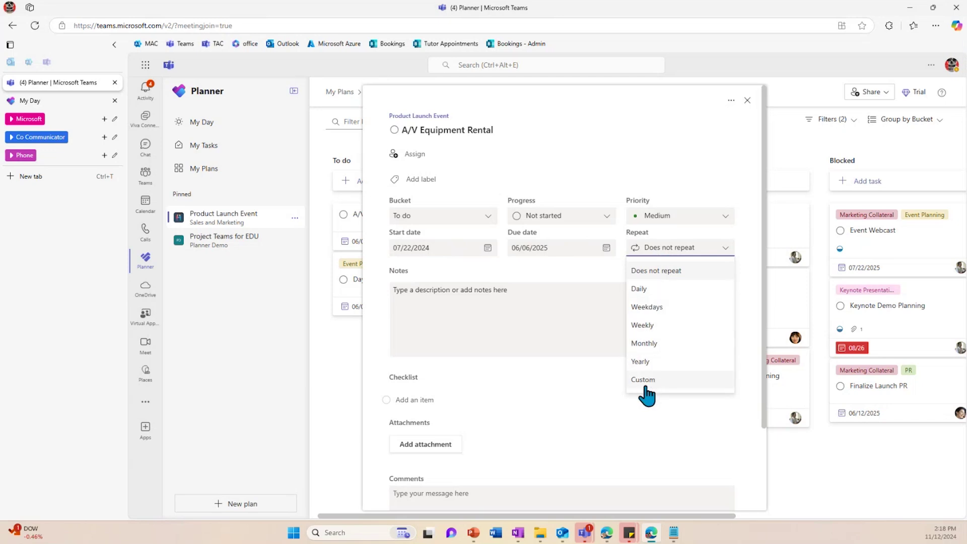
pyautogui.click(588, 267)
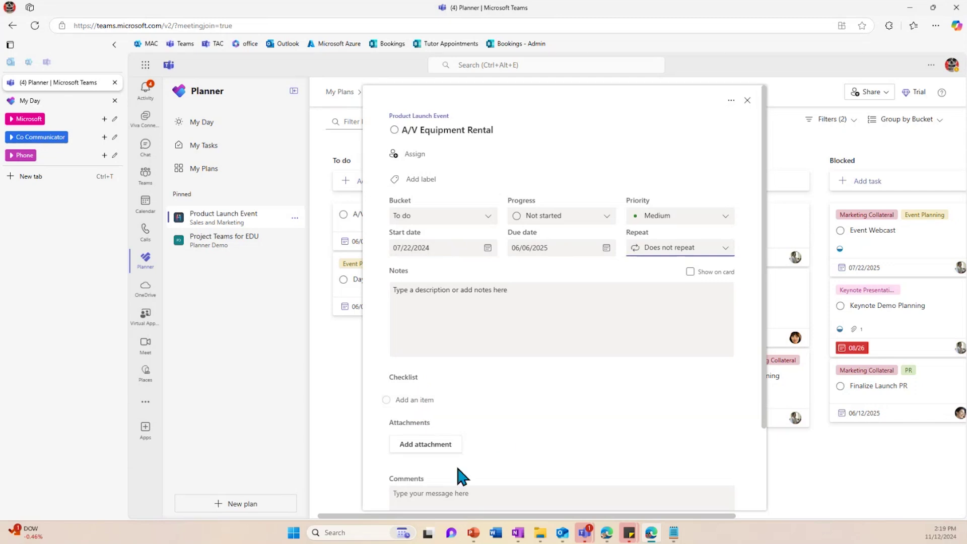
pyautogui.scroll(-3, 536, 448)
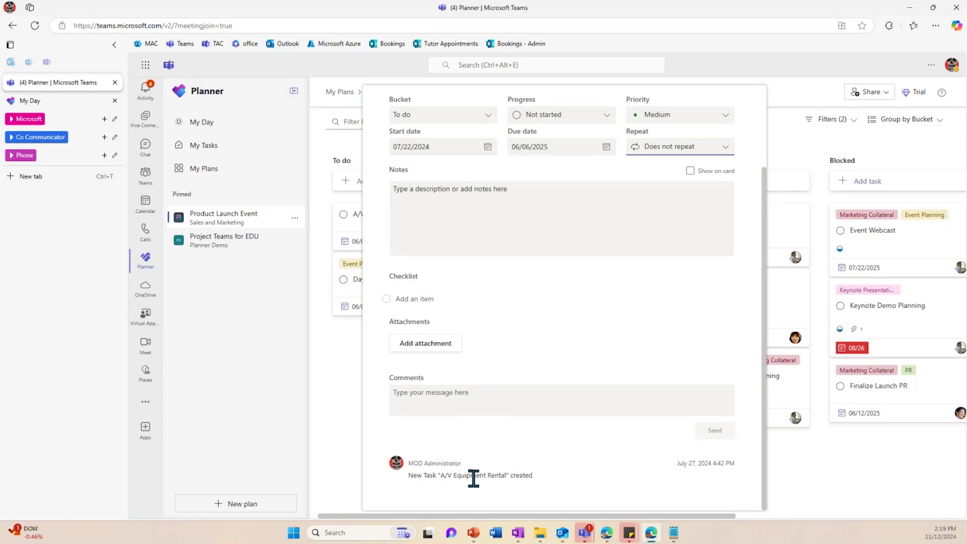
pyautogui.scroll(3, 555, 355)
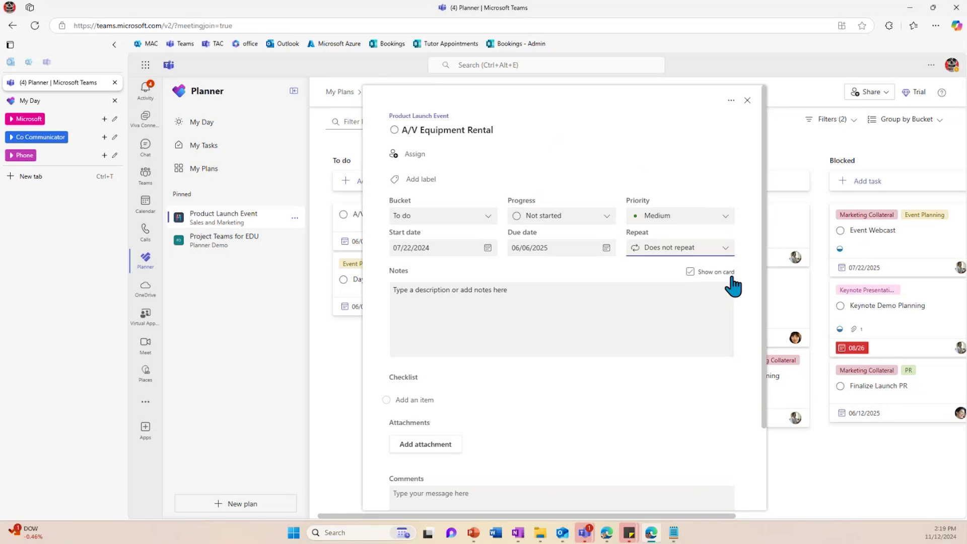
# Step: Switch showing the notes on the A/V Equipment Rental card on and off again, and close the task details
pyautogui.click(690, 273)
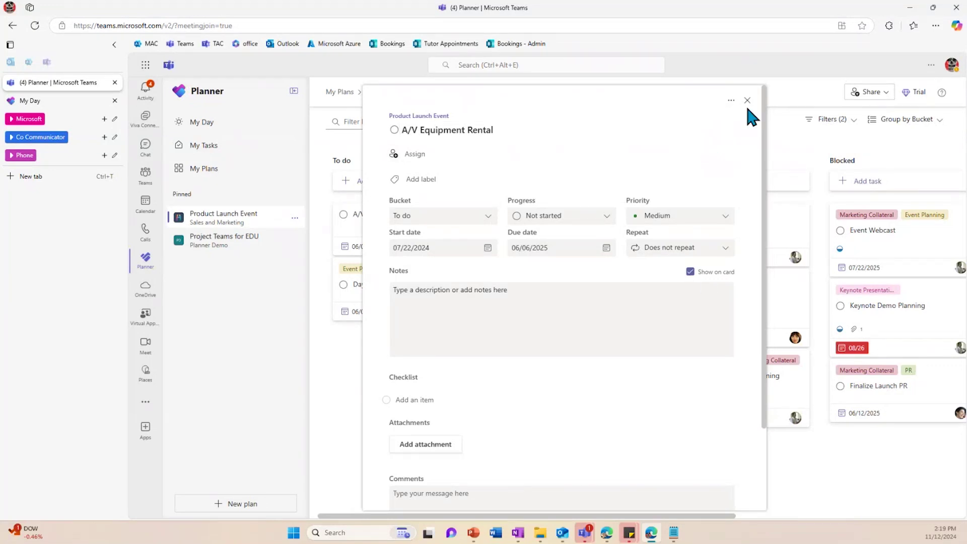
pyautogui.click(691, 272)
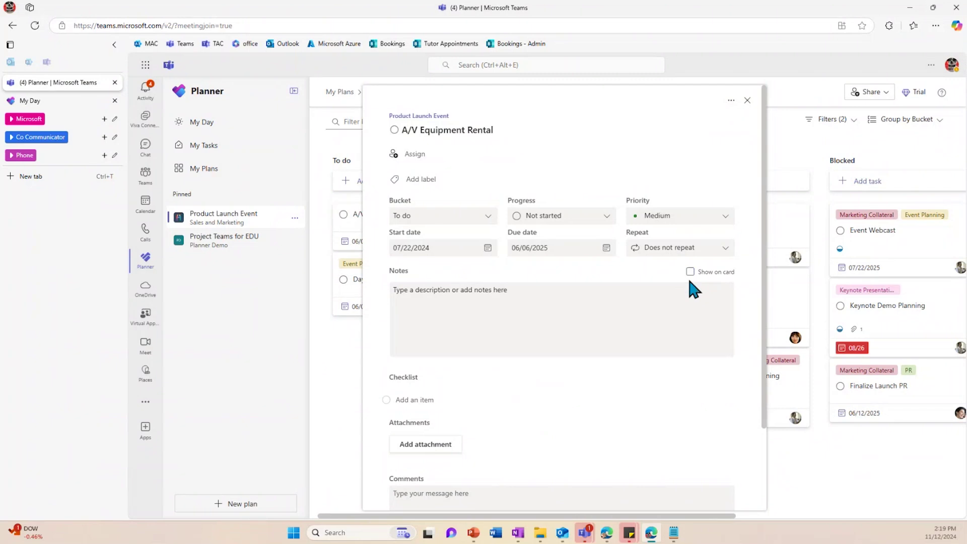
pyautogui.click(749, 102)
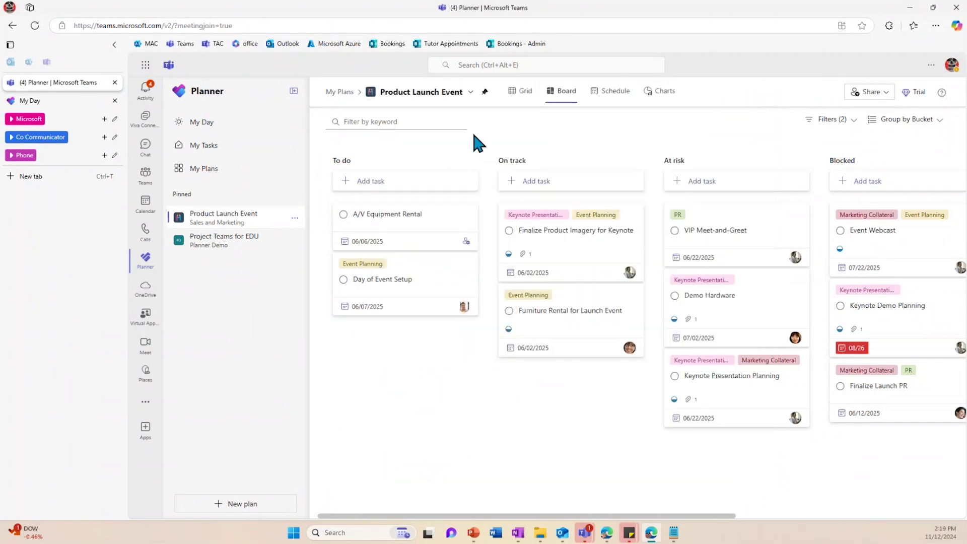
# Step: Show the Product Launch Event plan in Grid view and review its task columns and the available filter categories
pyautogui.click(519, 93)
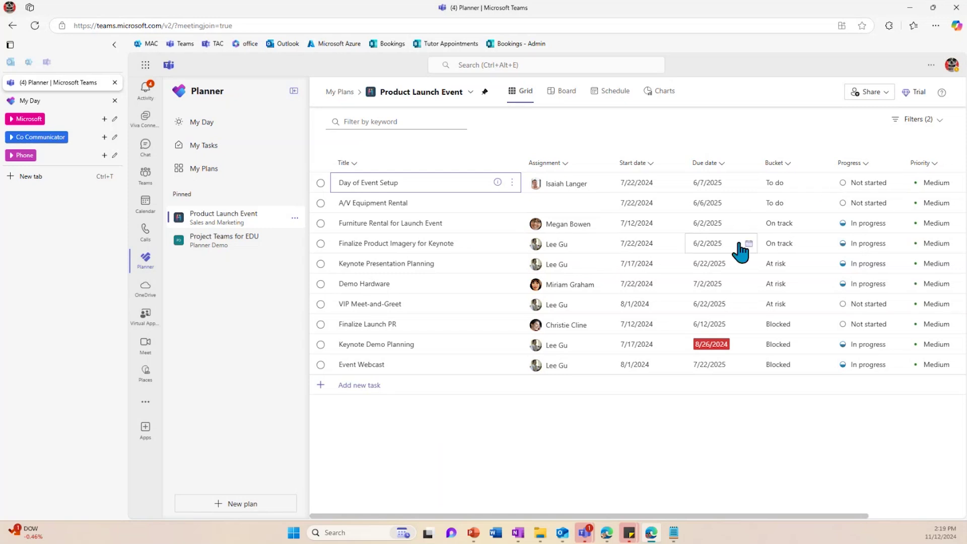
pyautogui.hscroll(3, 839, 246)
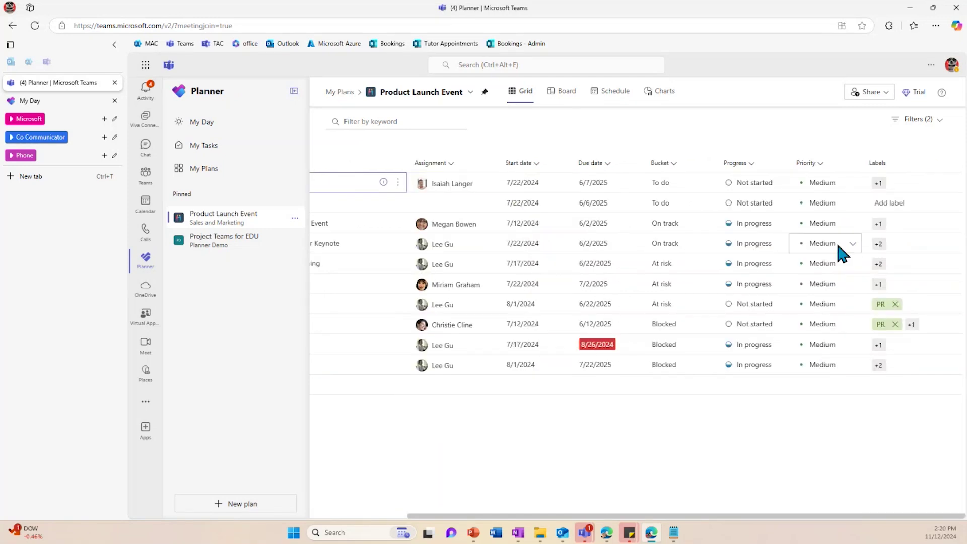
pyautogui.hscroll(-3, 610, 267)
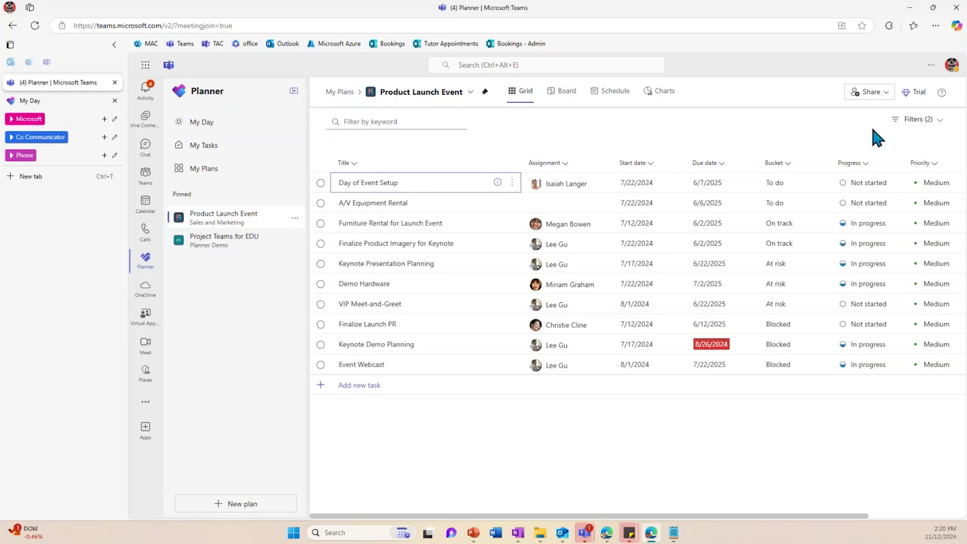
pyautogui.click(923, 121)
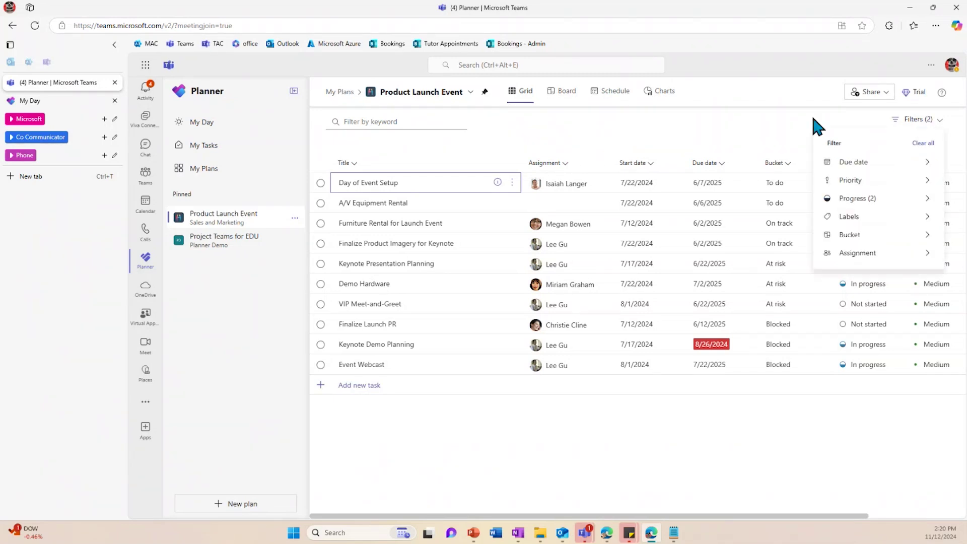
pyautogui.click(645, 130)
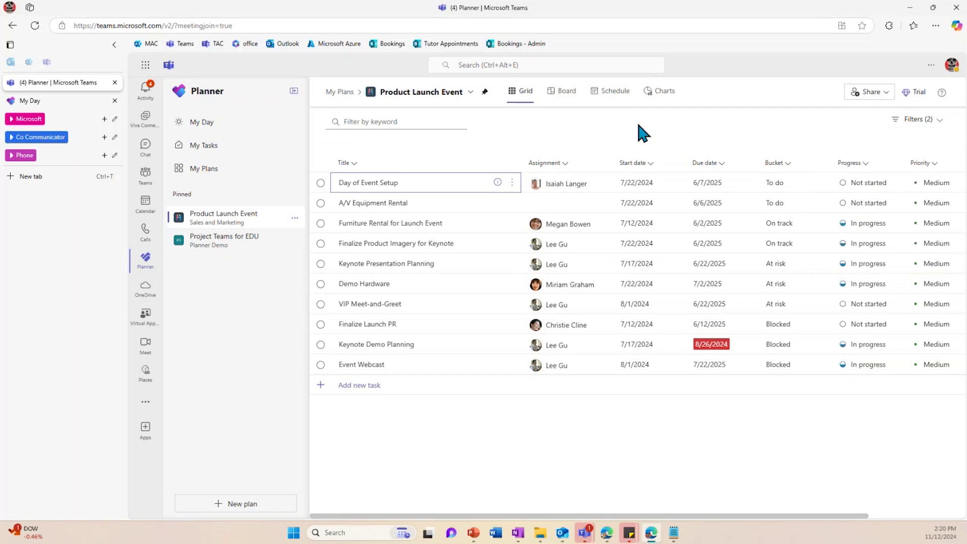
# Step: Show the plan in Schedule view, look through all tasks for November 1, 2024, and close that day's list
pyautogui.click(612, 94)
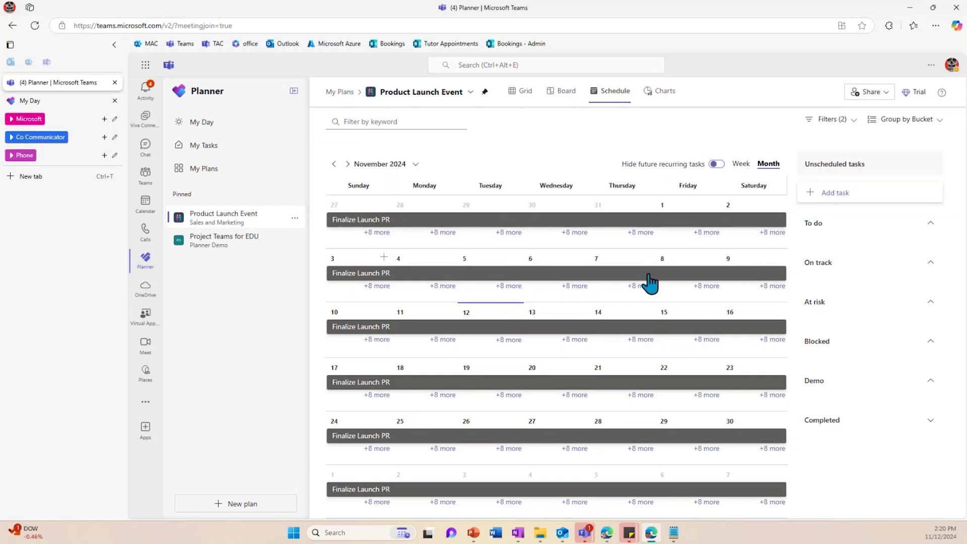
pyautogui.click(706, 234)
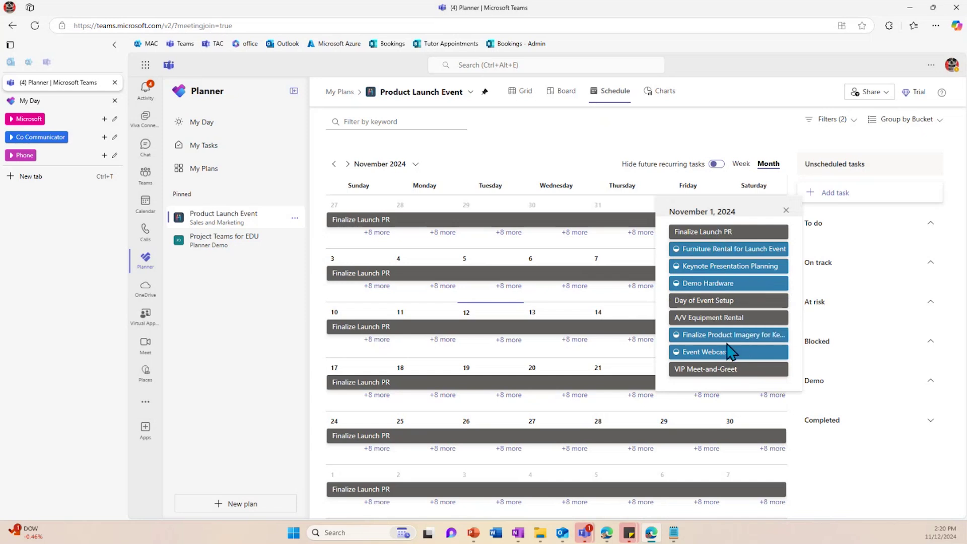
pyautogui.click(786, 212)
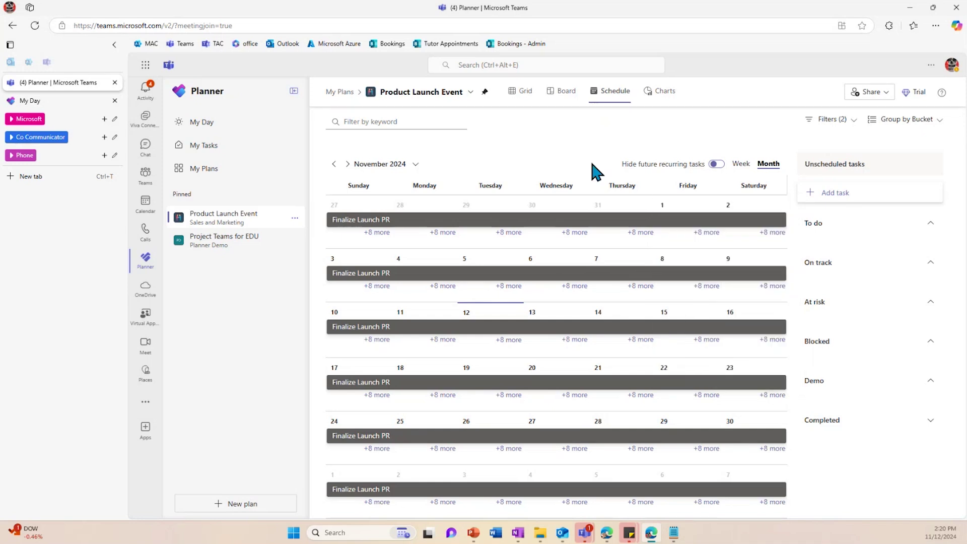
# Step: Show the plan's Charts view and examine the status, bucket, priority and members charts
pyautogui.click(662, 95)
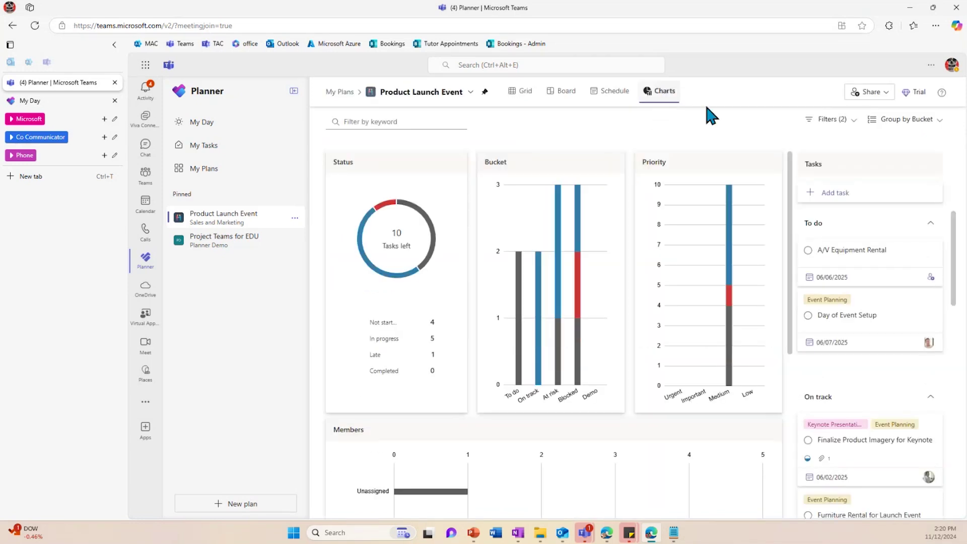
pyautogui.scroll(-2, 418, 309)
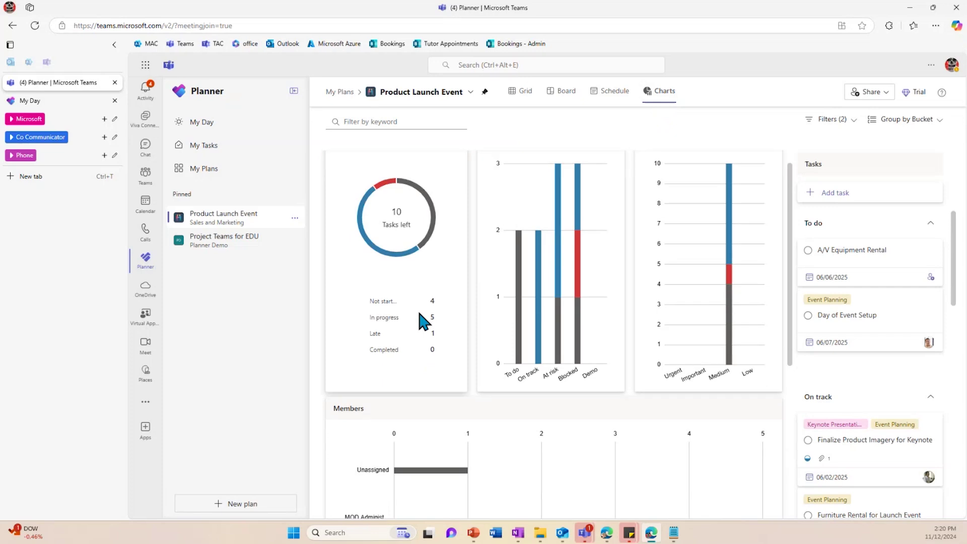
pyautogui.scroll(1, 408, 302)
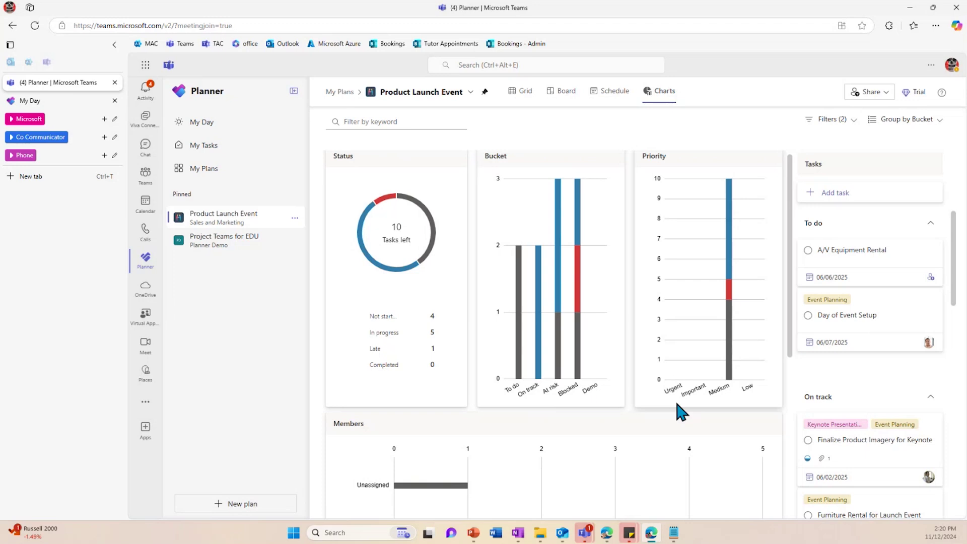
pyautogui.scroll(-5, 656, 413)
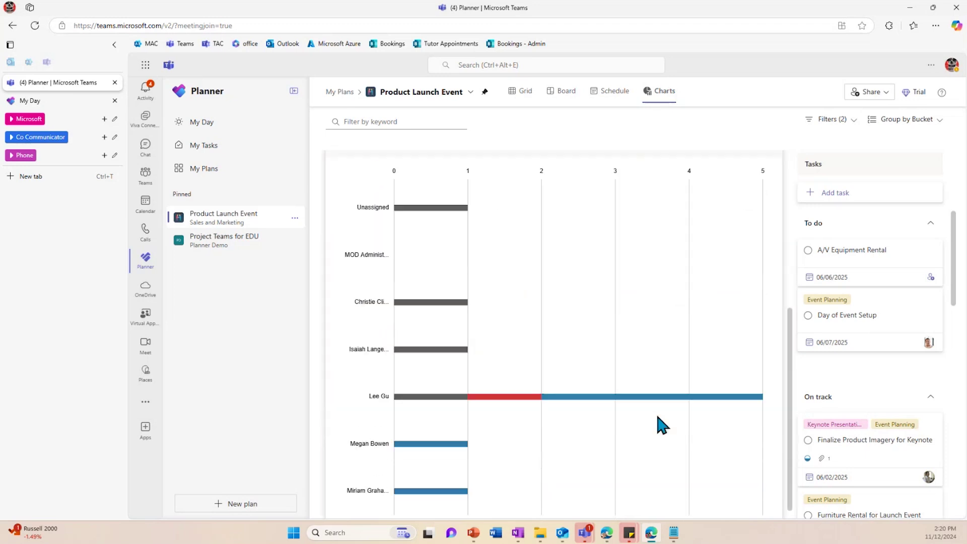
pyautogui.scroll(1, 424, 252)
pyautogui.scroll(-1, 421, 277)
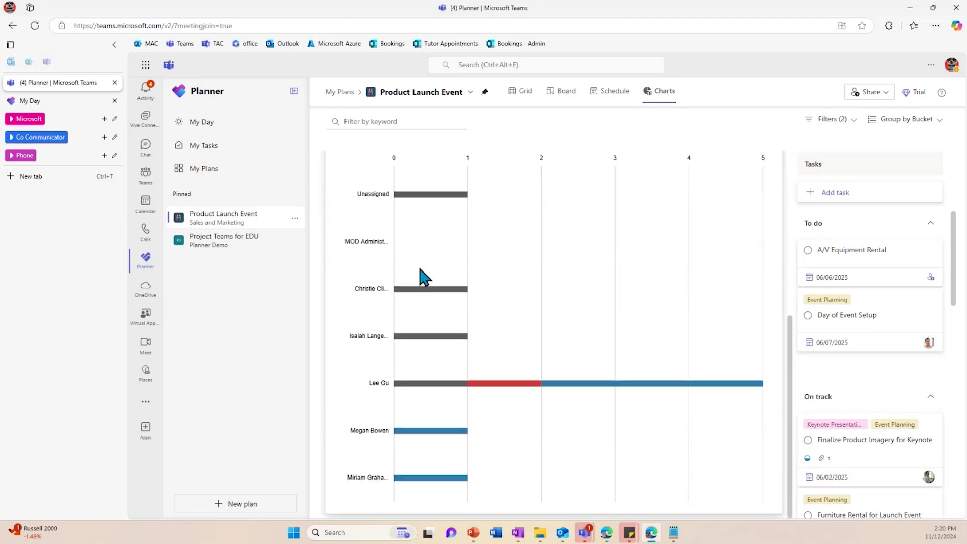
pyautogui.moveTo(670, 396)
pyautogui.scroll(2, 615, 276)
pyautogui.scroll(3, 617, 281)
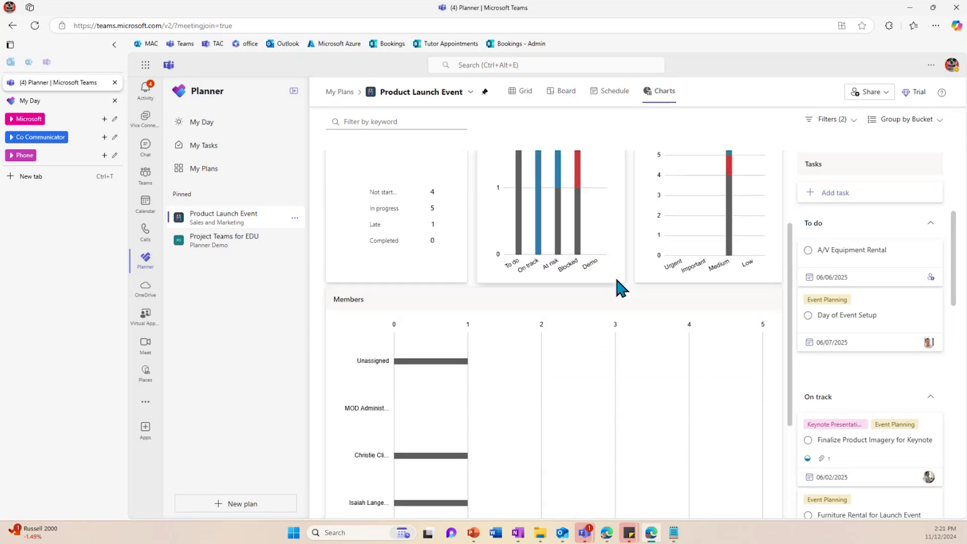
# Step: Look through the group members in the sharing options of the Product Launch Event plan and close the member list
pyautogui.scroll(1, 616, 276)
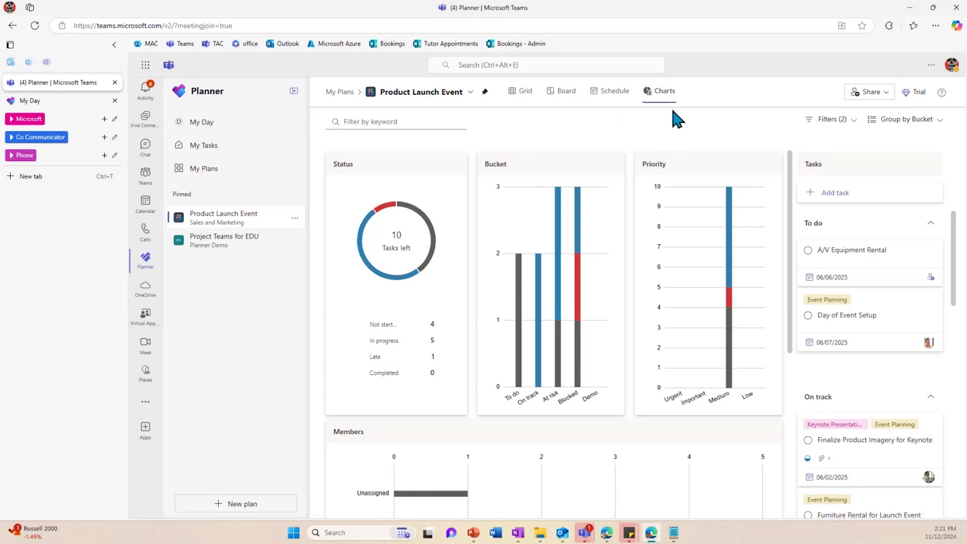
pyautogui.click(883, 97)
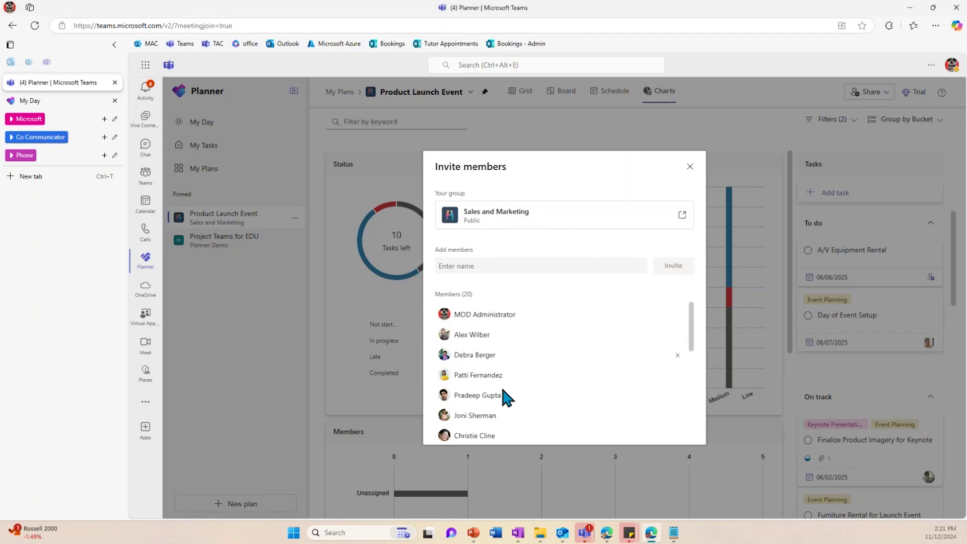
pyautogui.scroll(-5, 538, 358)
pyautogui.scroll(2, 537, 356)
pyautogui.scroll(4, 578, 318)
pyautogui.click(689, 167)
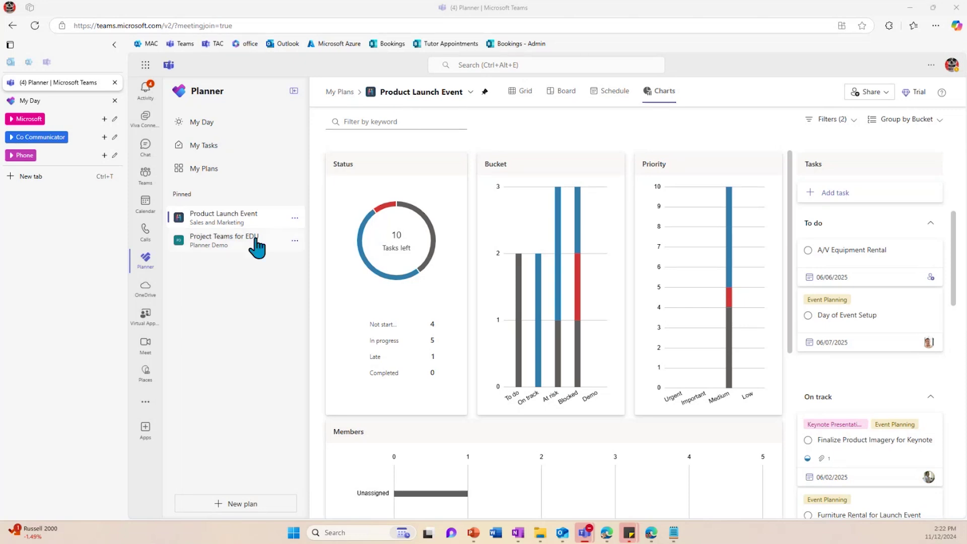
# Step: Open the pinned Project Teams for EDU plan and view its tasks in Grid view and Board view
pyautogui.click(217, 256)
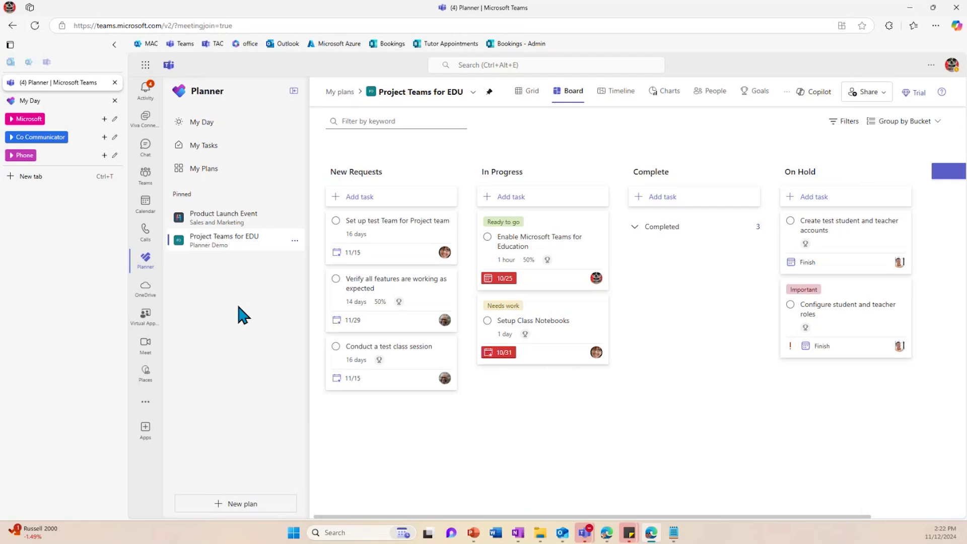
pyautogui.click(530, 107)
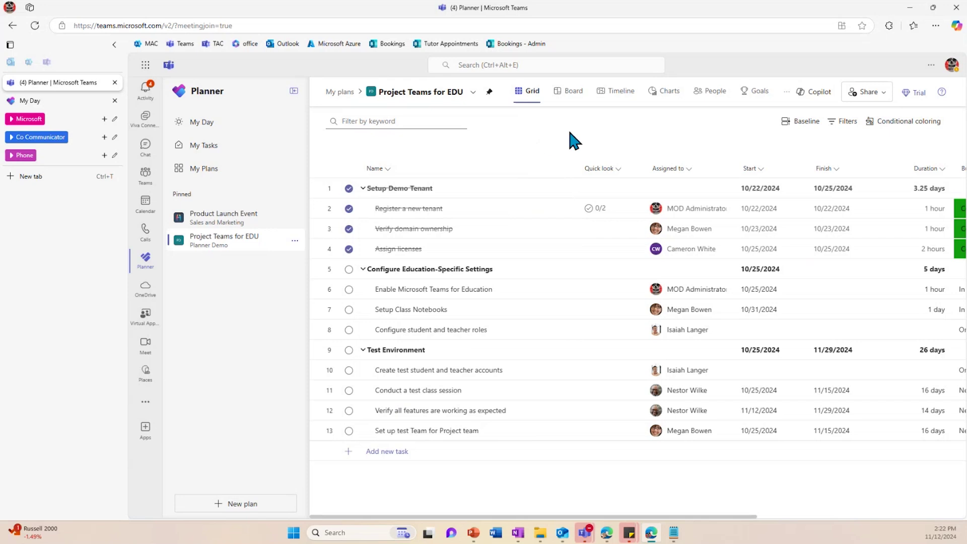
pyautogui.click(575, 97)
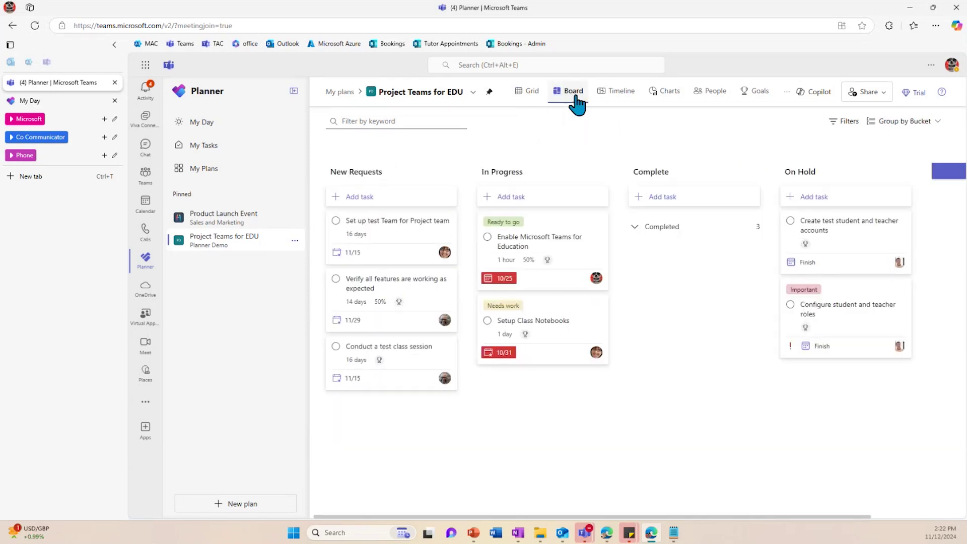
# Step: Show the Project Teams for EDU plan in Timeline view and examine the task bars back to late October
pyautogui.click(620, 97)
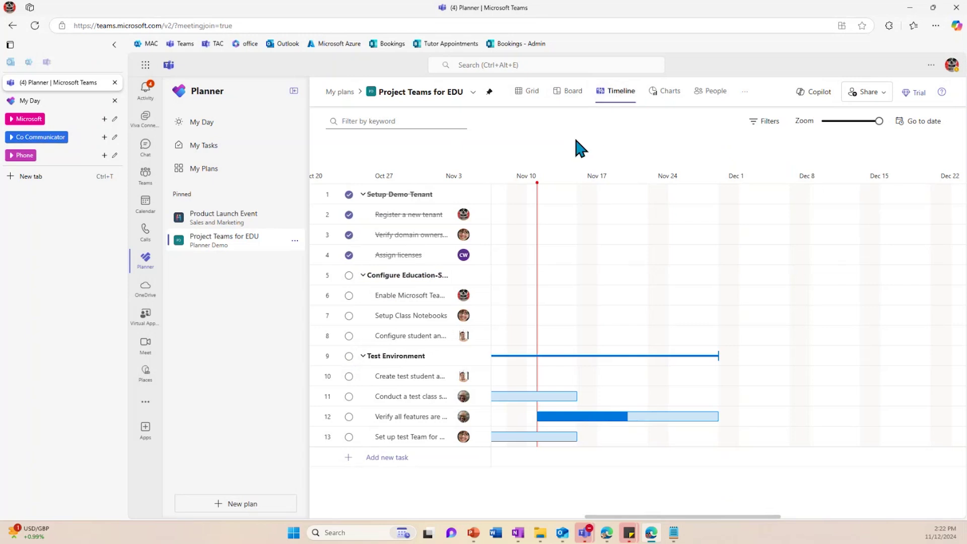
pyautogui.hscroll(-5, 579, 316)
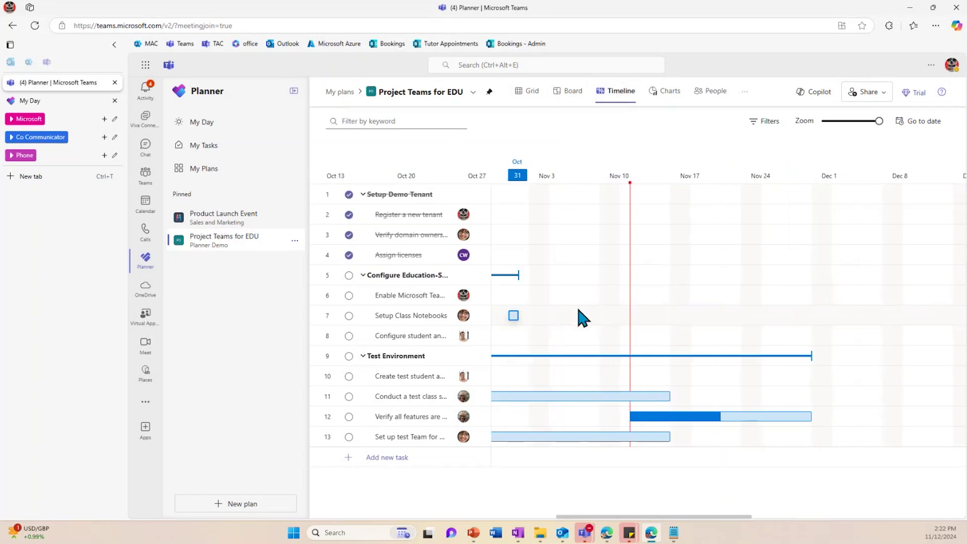
pyautogui.hscroll(-2, 579, 315)
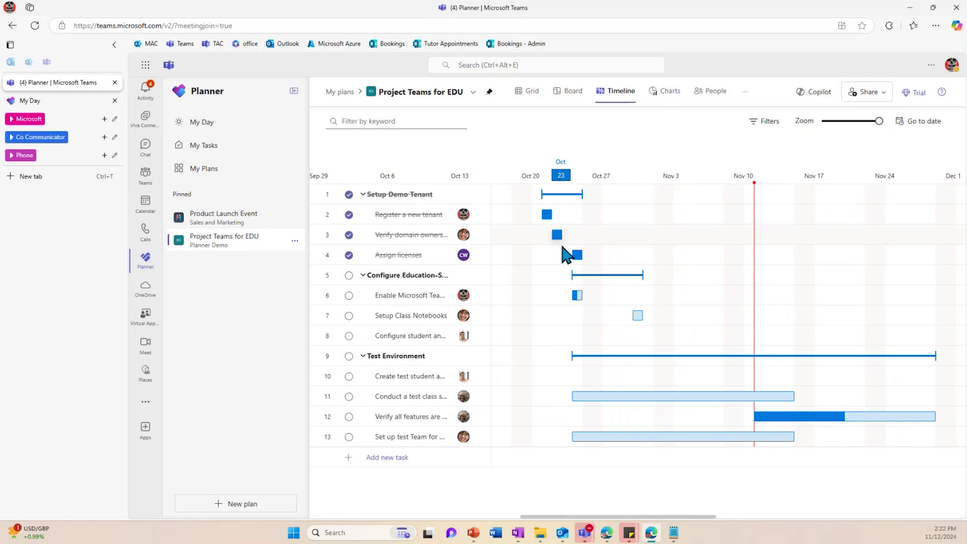
pyautogui.moveTo(583, 284)
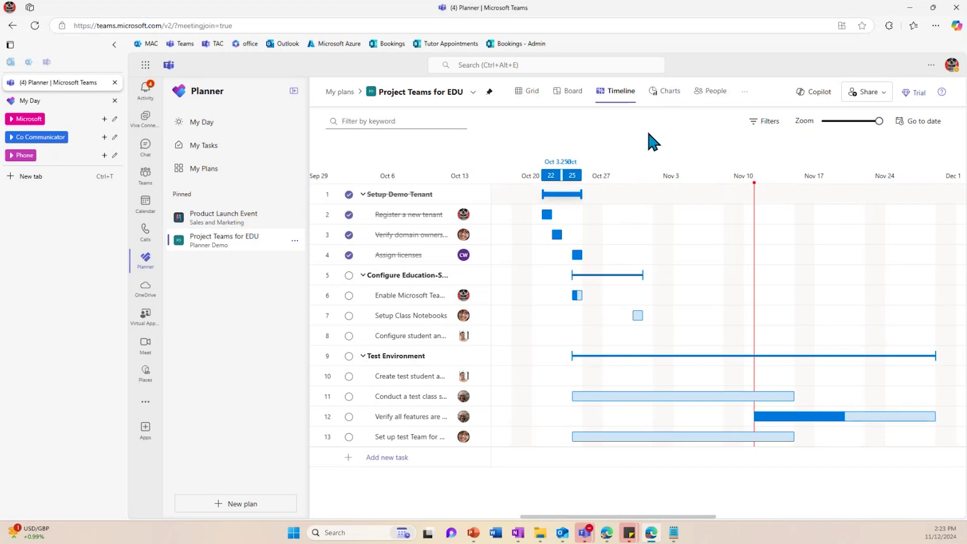
# Step: Show the plan's Charts view and examine the status, bucket and effort per person charts
pyautogui.click(674, 95)
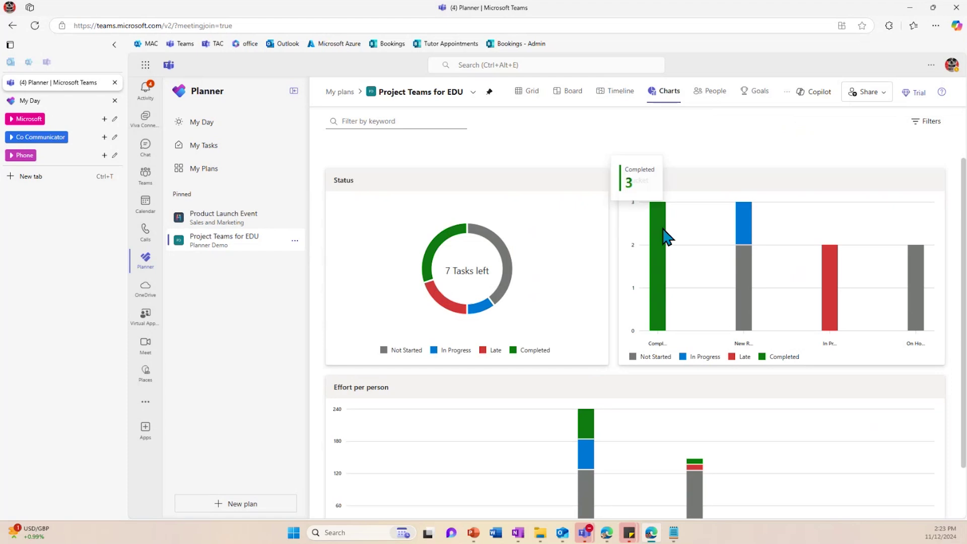
pyautogui.scroll(-2, 661, 303)
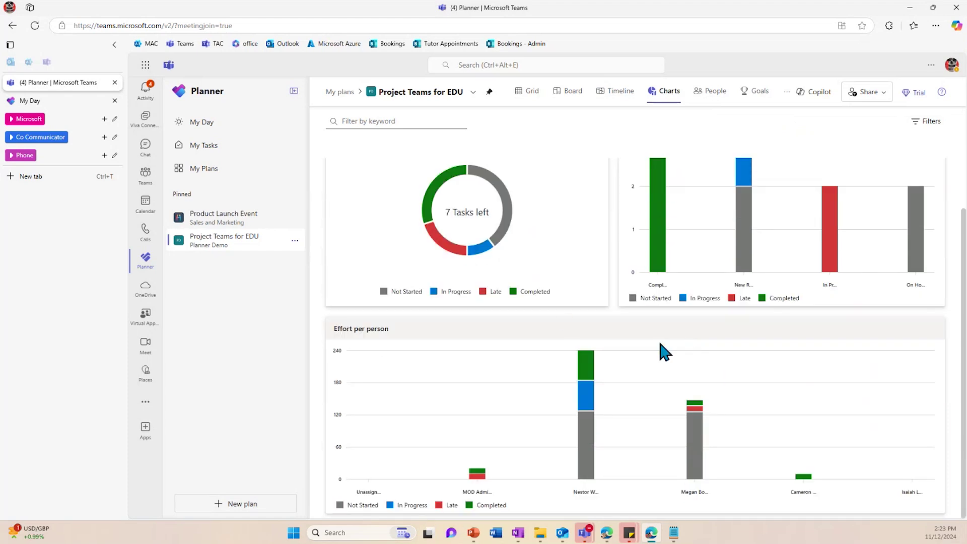
pyautogui.scroll(2, 660, 344)
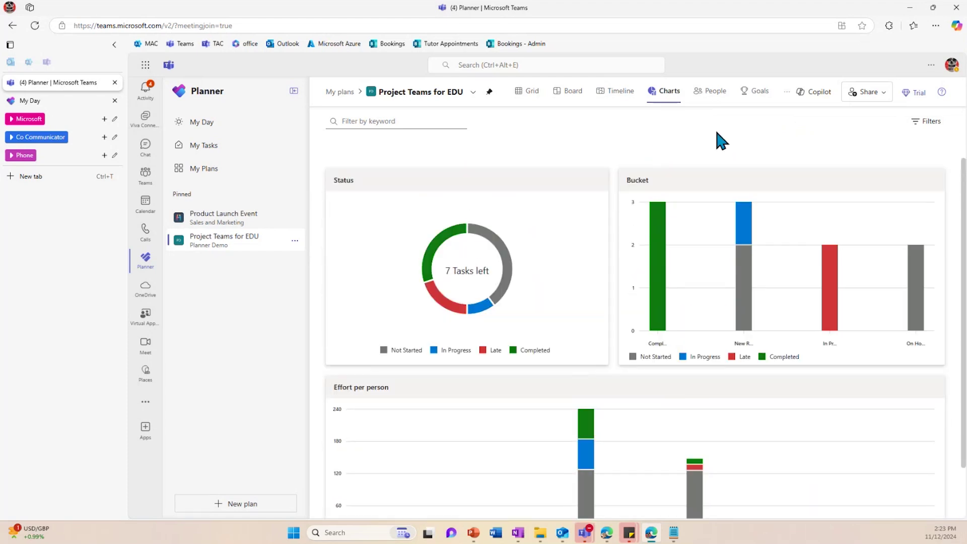
# Step: Show the plan's People view and review the incomplete and late tasks of every assigned member
pyautogui.click(718, 99)
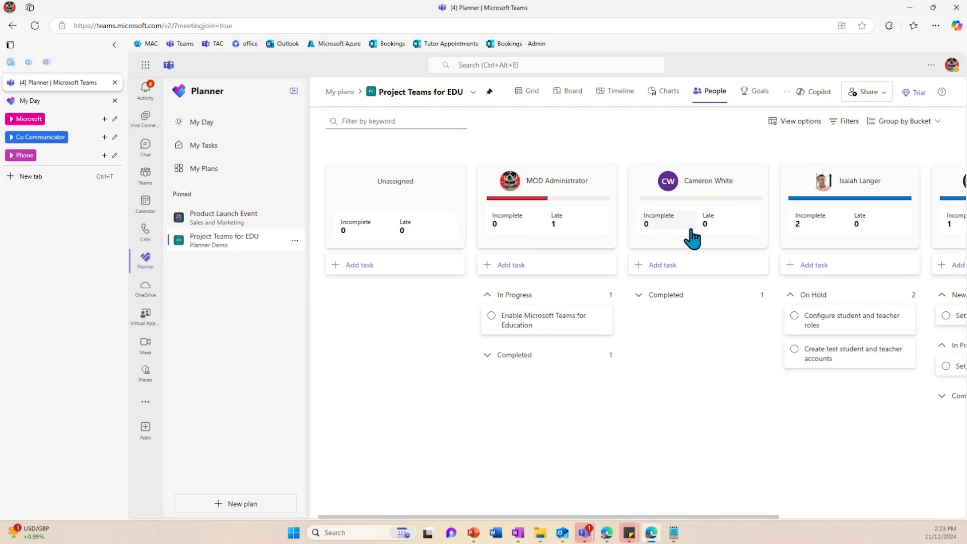
pyautogui.hscroll(5, 692, 237)
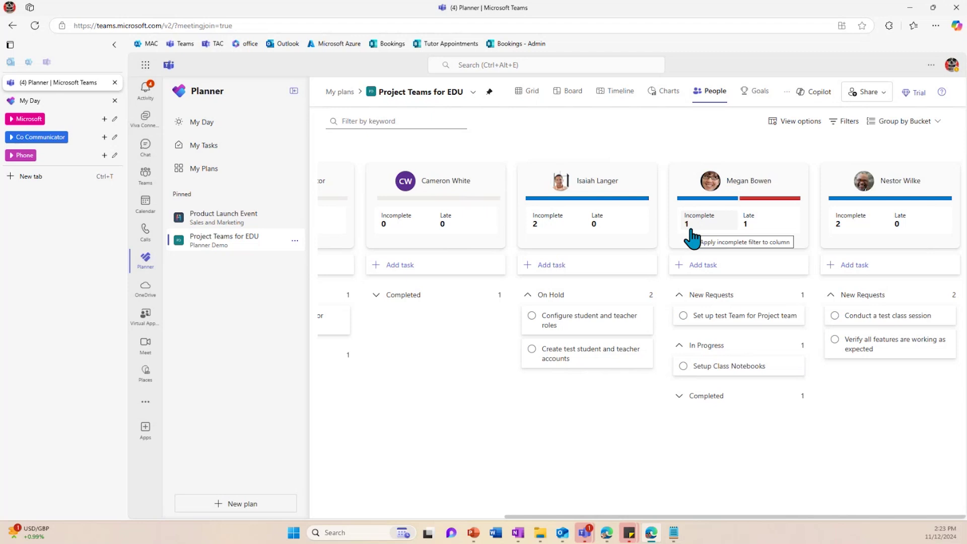
pyautogui.hscroll(-1, 692, 237)
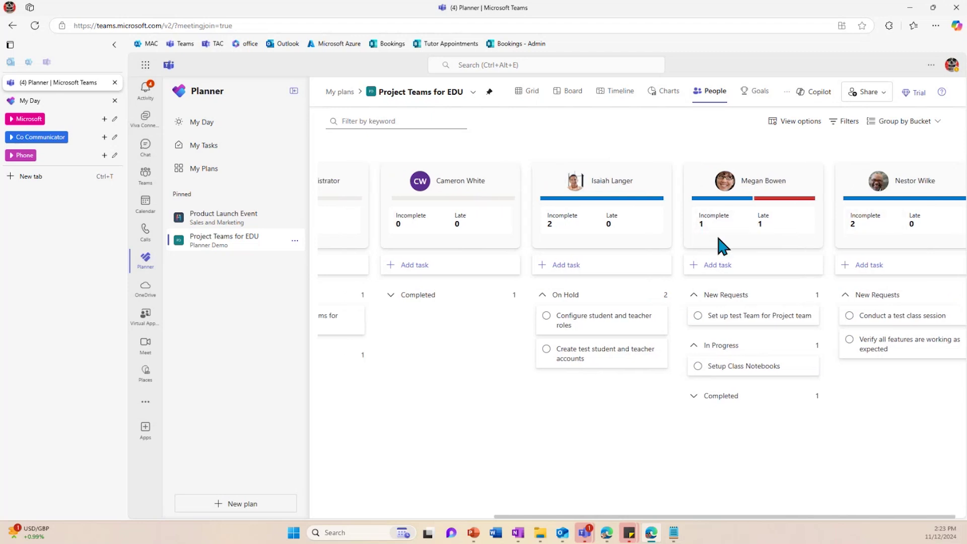
pyautogui.hscroll(-8, 572, 247)
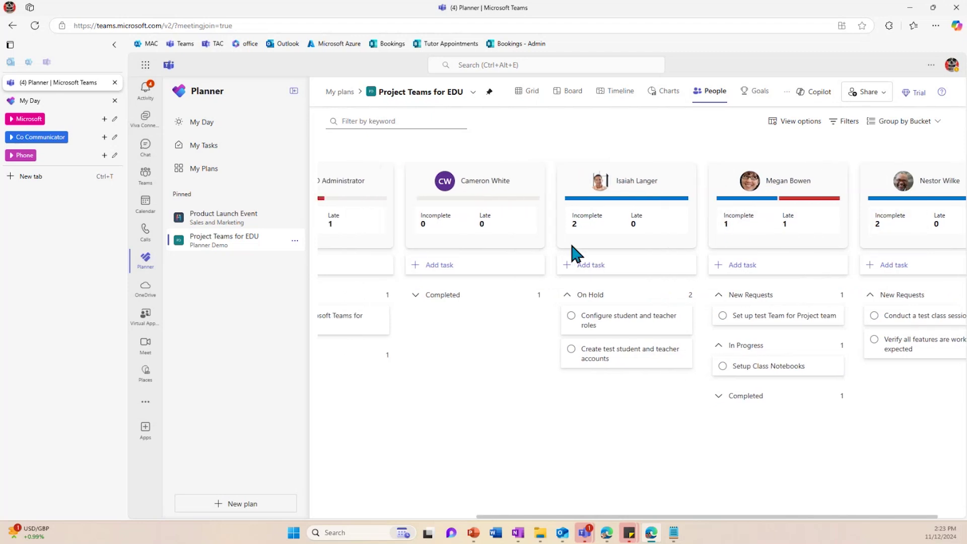
pyautogui.hscroll(6, 573, 247)
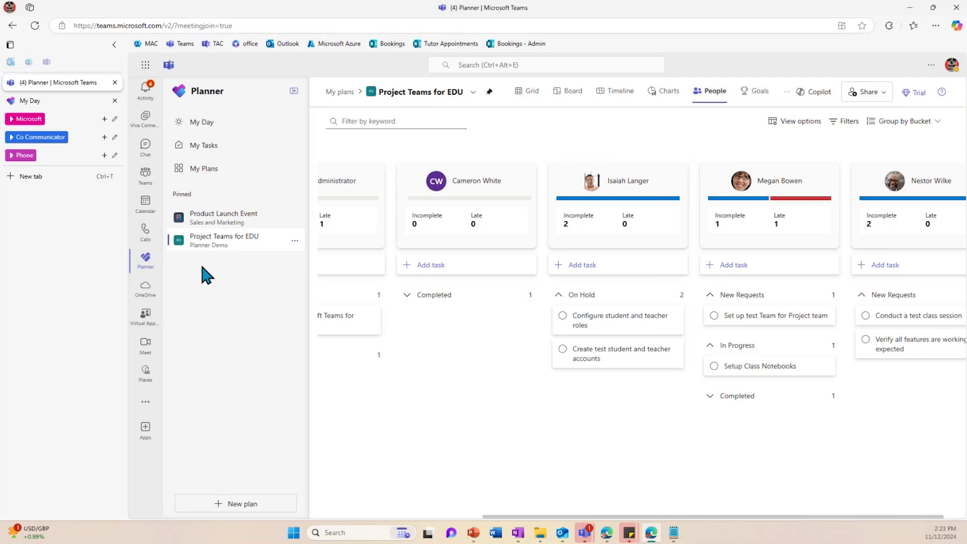
# Step: Compare the available views with those of the Product Launch Event plan, and review the goals and linked tasks in Project Teams for EDU
pyautogui.click(218, 221)
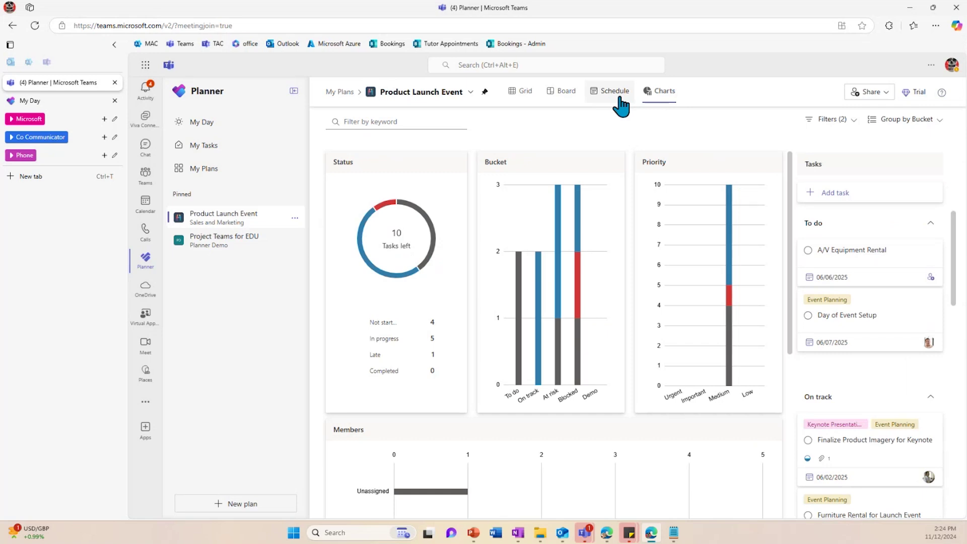
pyautogui.click(232, 241)
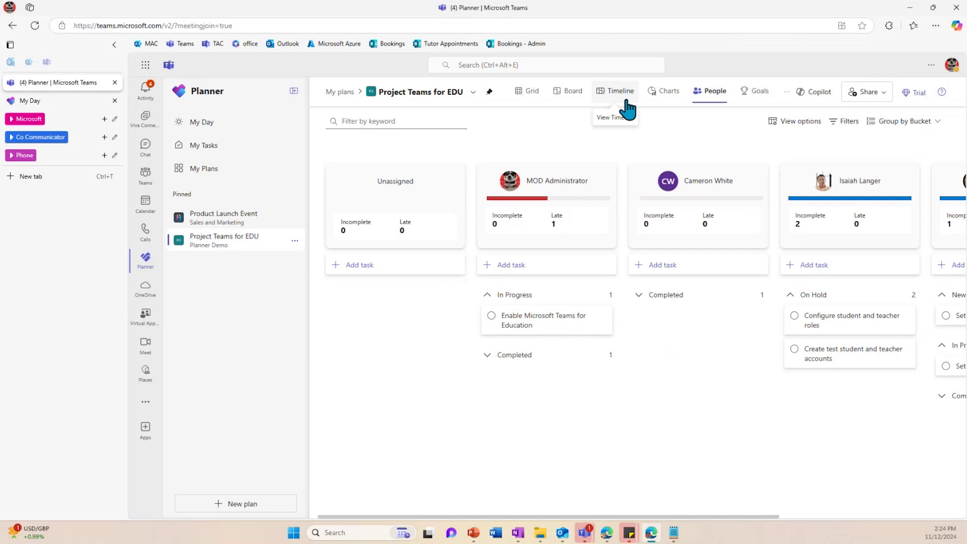
pyautogui.click(756, 92)
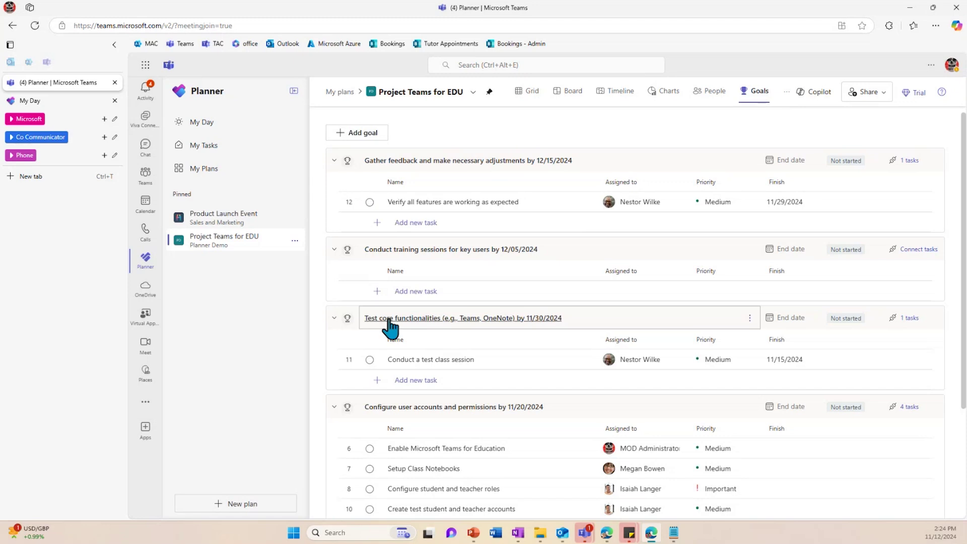
pyautogui.scroll(-2, 391, 328)
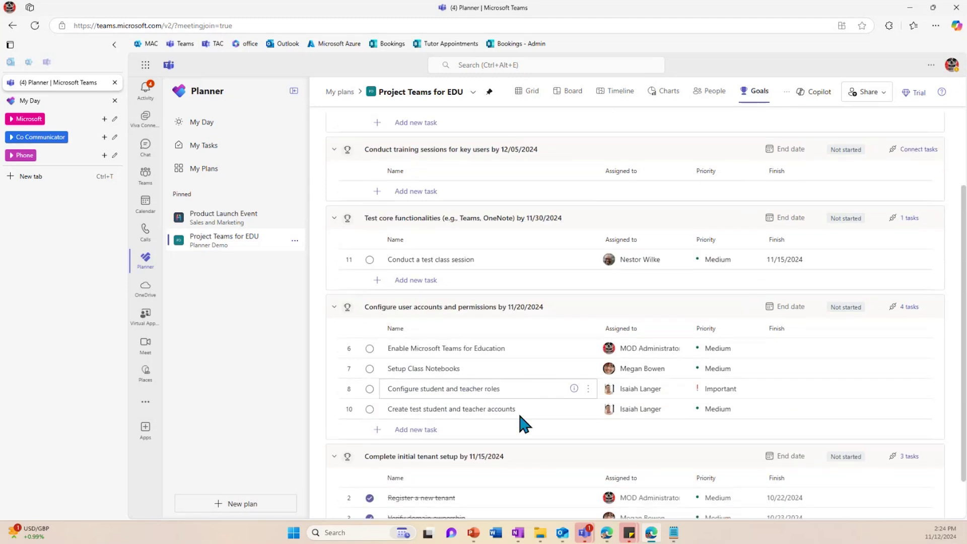
pyautogui.scroll(-1, 834, 381)
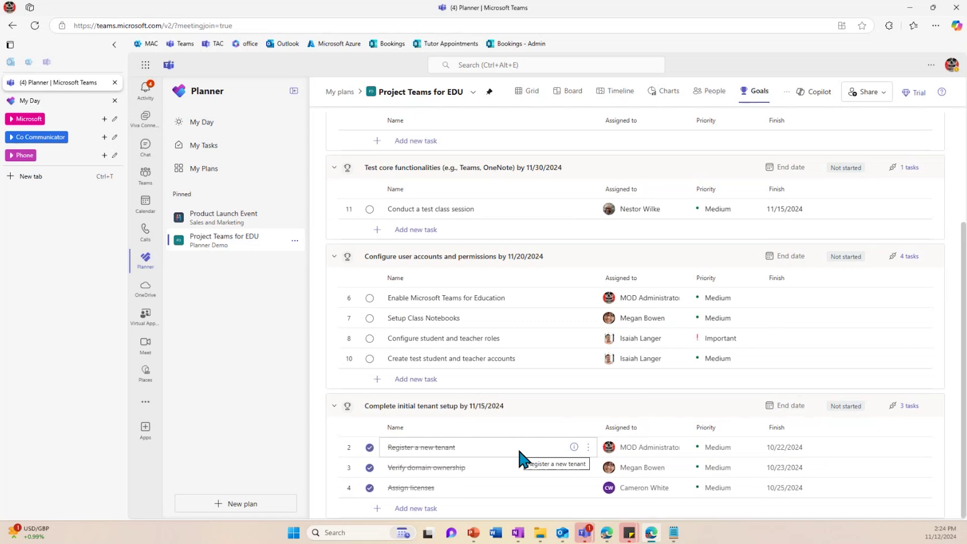
pyautogui.scroll(3, 518, 447)
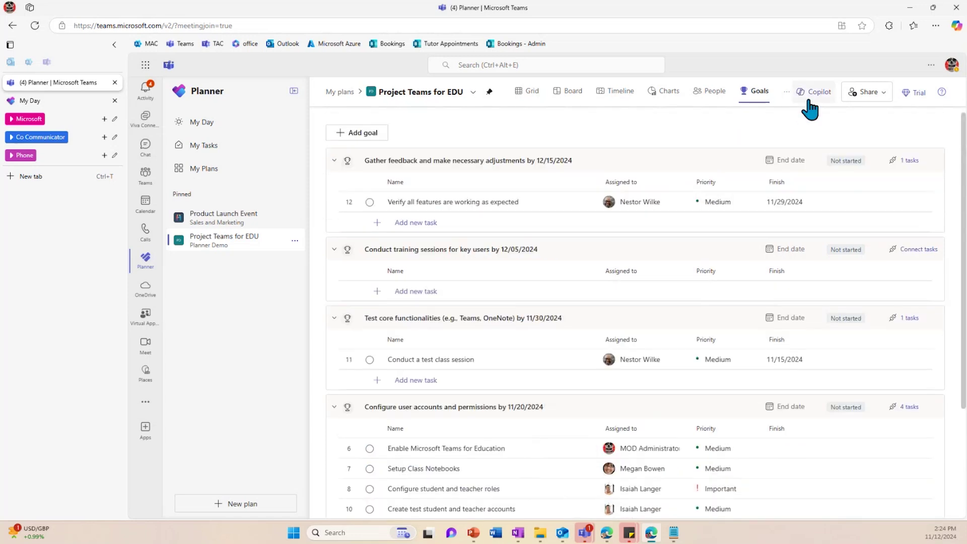
# Step: Show the plan's Assignments view and review the effort hours per person and day for 10/22/2024 to 10/28/2024
pyautogui.click(786, 94)
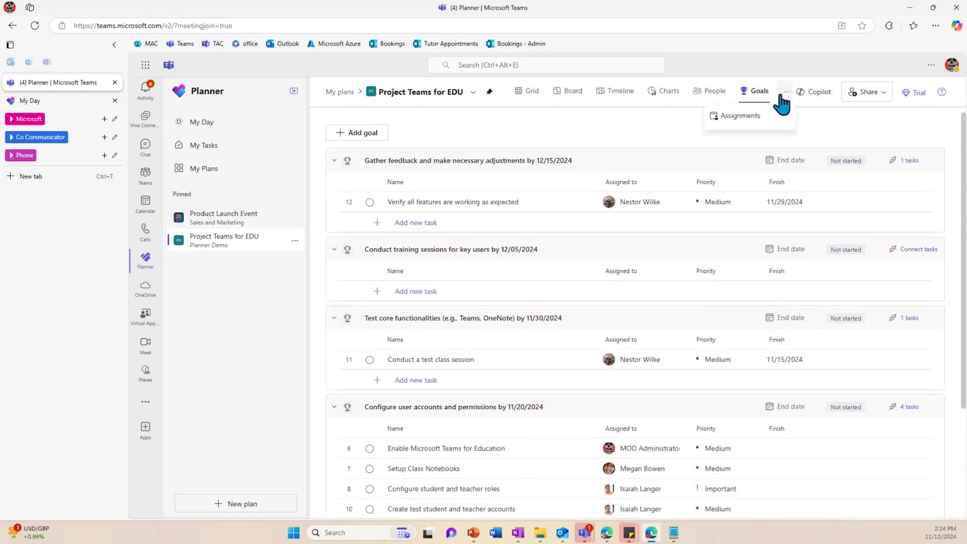
pyautogui.click(736, 116)
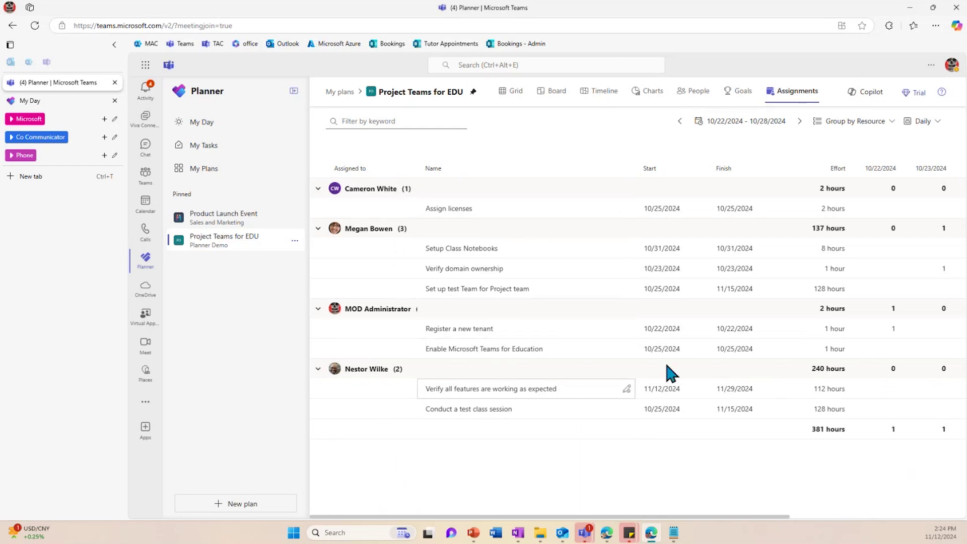
pyautogui.hscroll(3, 722, 355)
pyautogui.hscroll(3, 722, 355)
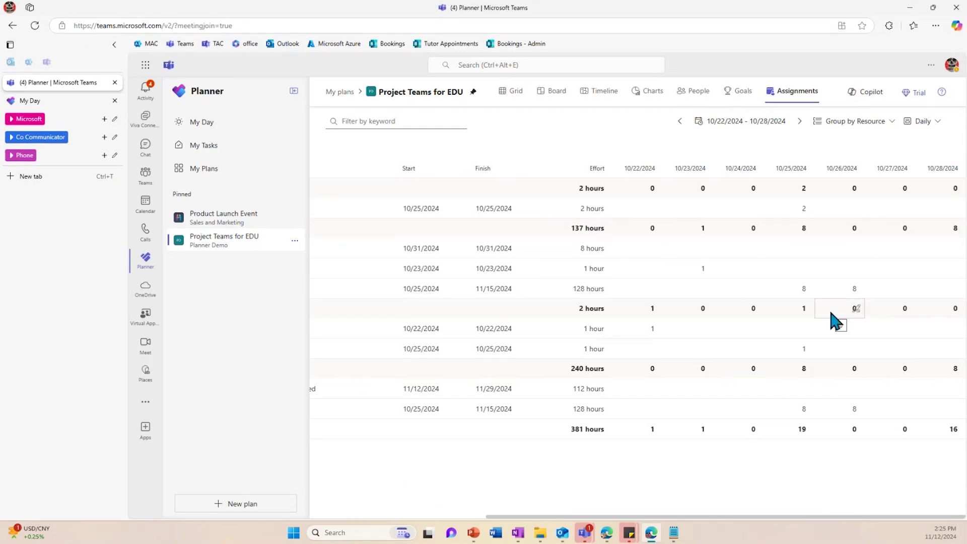
pyautogui.hscroll(-5, 829, 308)
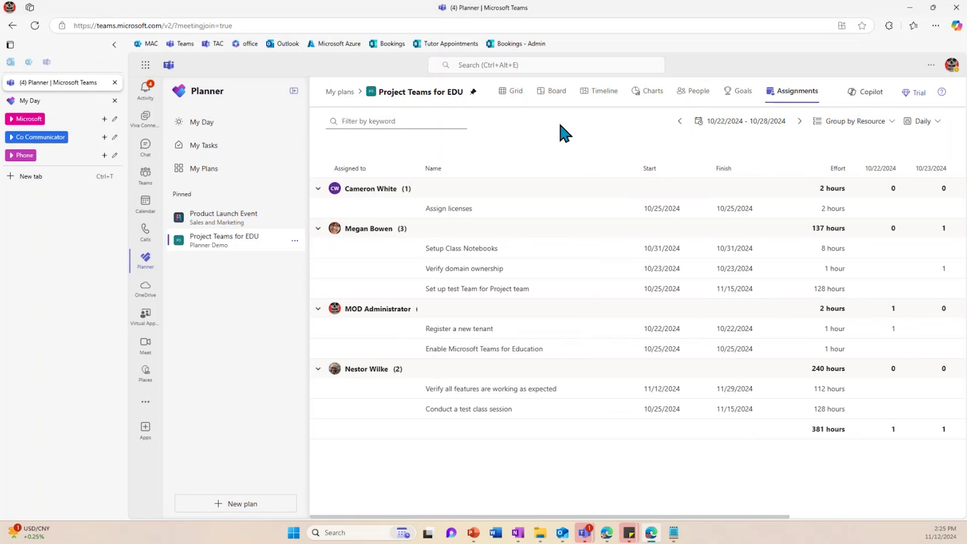
# Step: Open the 10/25/2024 conversation about creating tasks from the Copilot chat history and read through its prompts, goals and status report
pyautogui.click(867, 99)
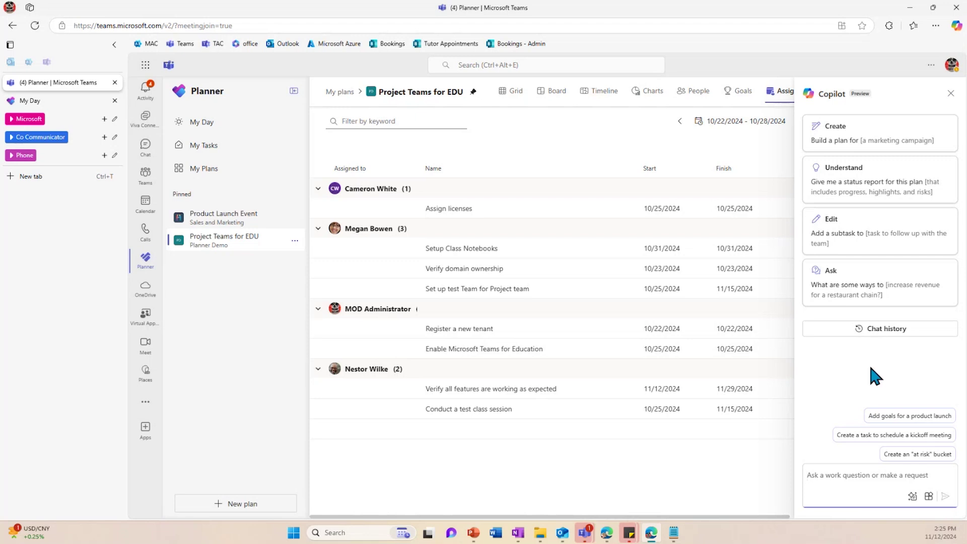
pyautogui.click(862, 330)
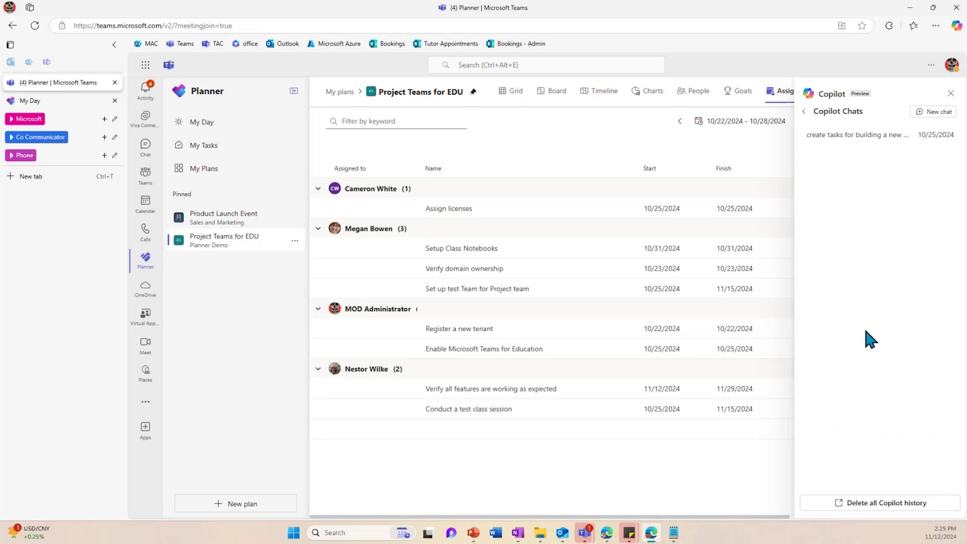
pyautogui.click(875, 137)
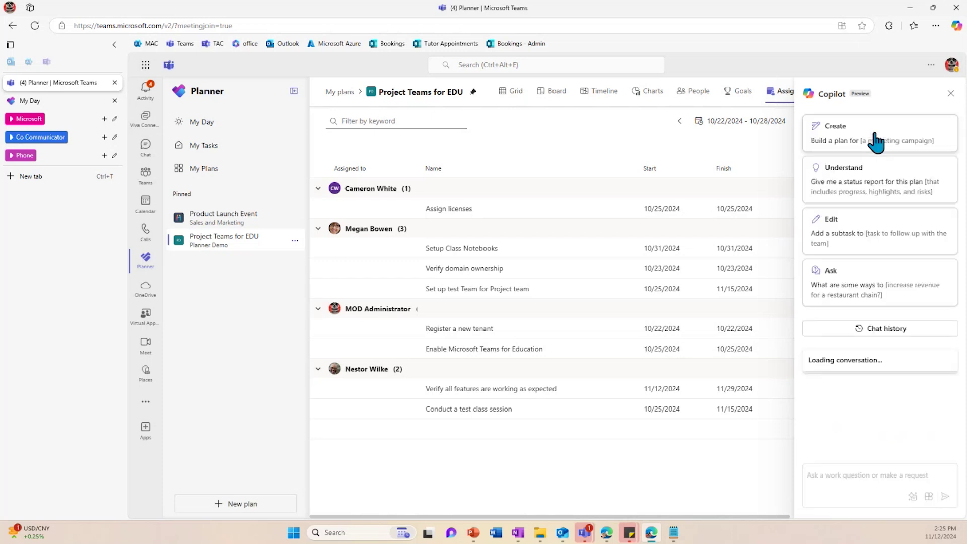
pyautogui.scroll(10, 877, 339)
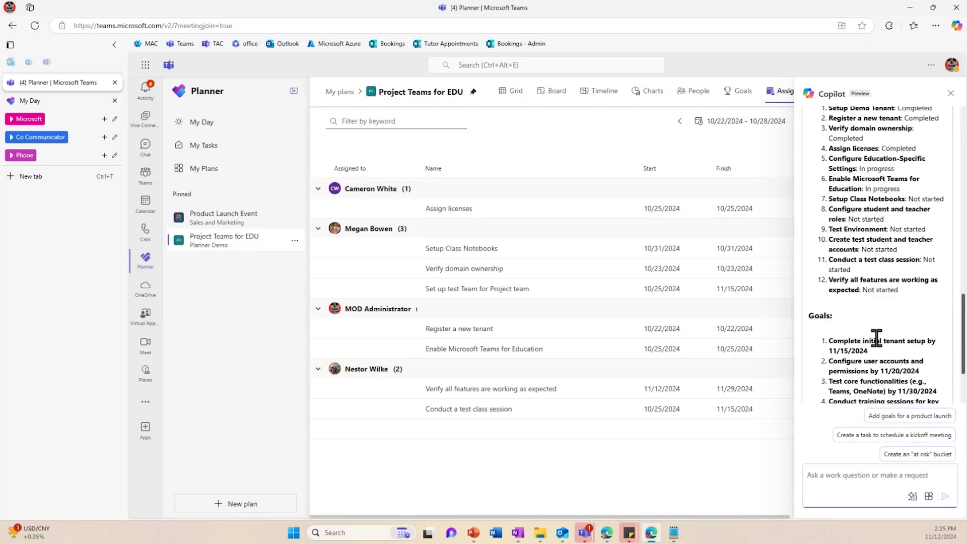
pyautogui.scroll(-3, 879, 343)
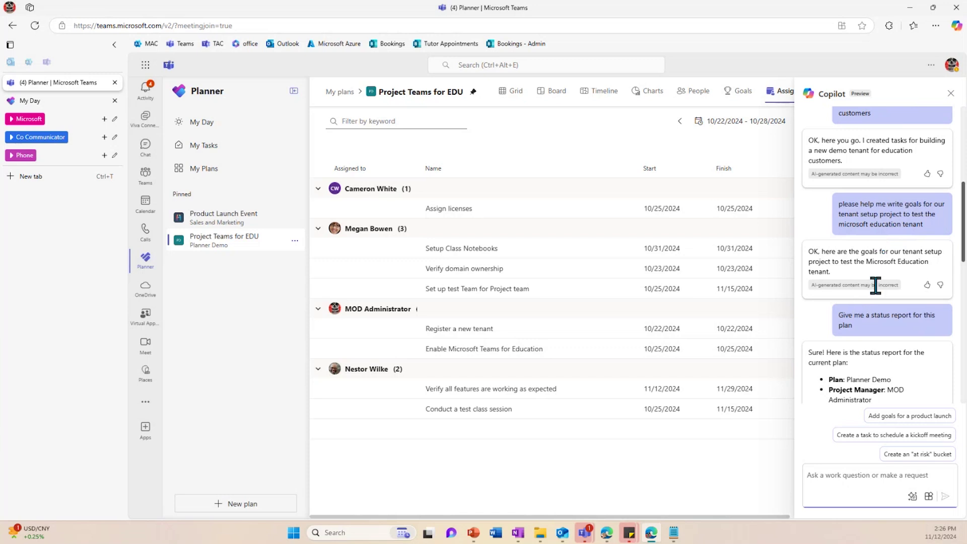
pyautogui.scroll(-2, 875, 283)
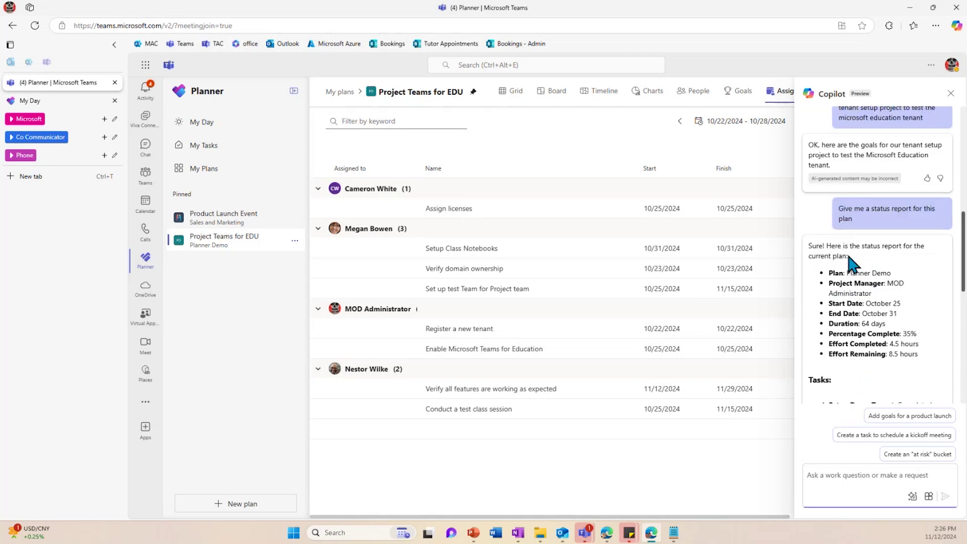
pyautogui.scroll(5, 848, 256)
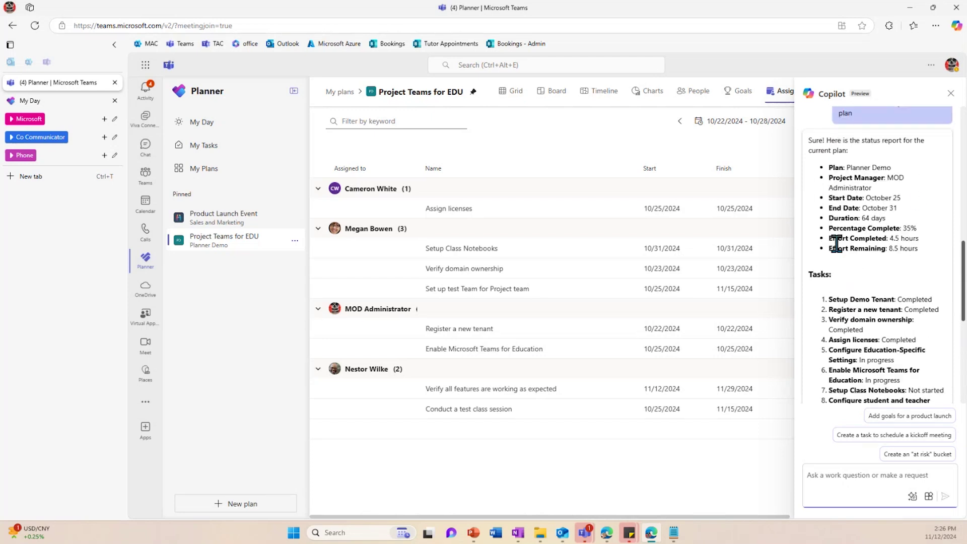
# Step: Read through the task statuses and goals in Copilot's status report, and close the Copilot pane
pyautogui.scroll(-2, 856, 272)
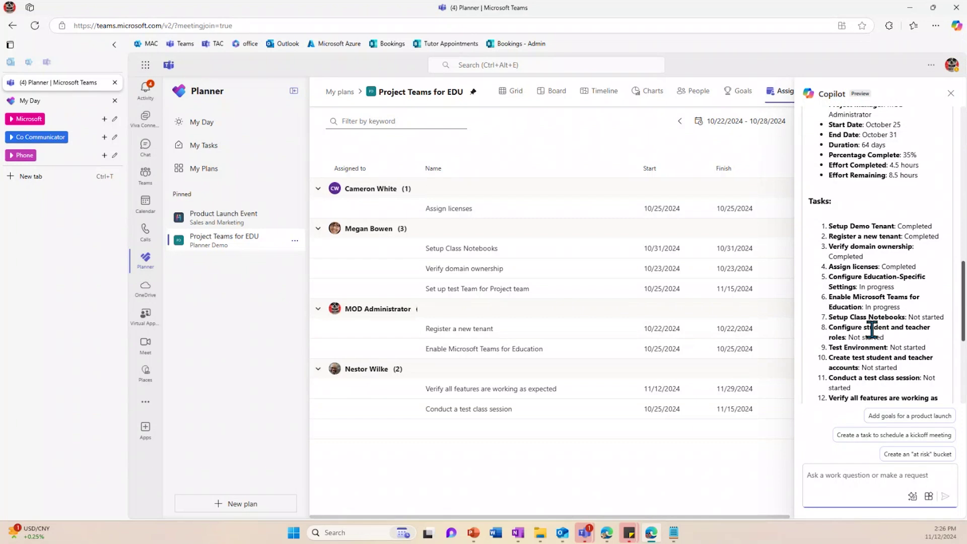
pyautogui.scroll(-2, 875, 333)
pyautogui.scroll(-3, 873, 342)
pyautogui.scroll(-1, 873, 343)
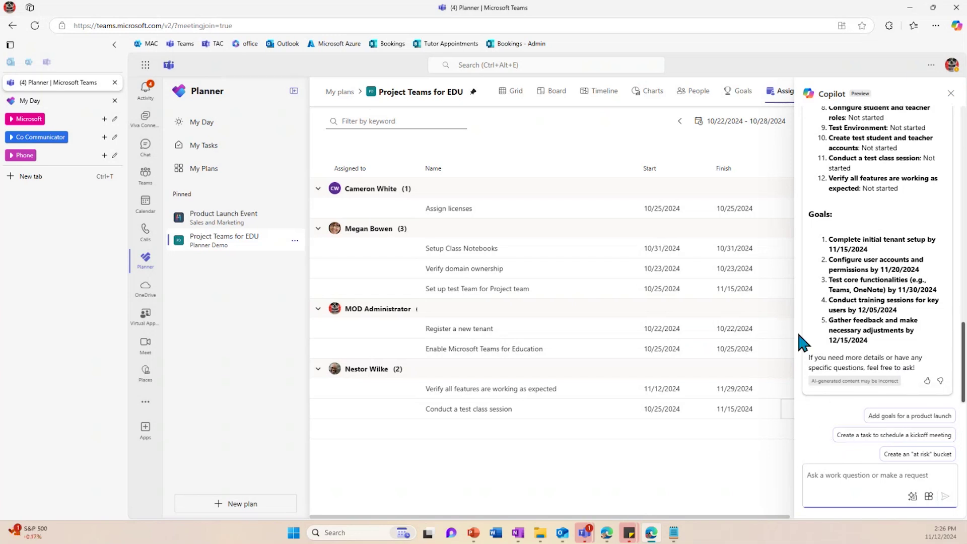
pyautogui.scroll(5, 848, 204)
pyautogui.click(950, 95)
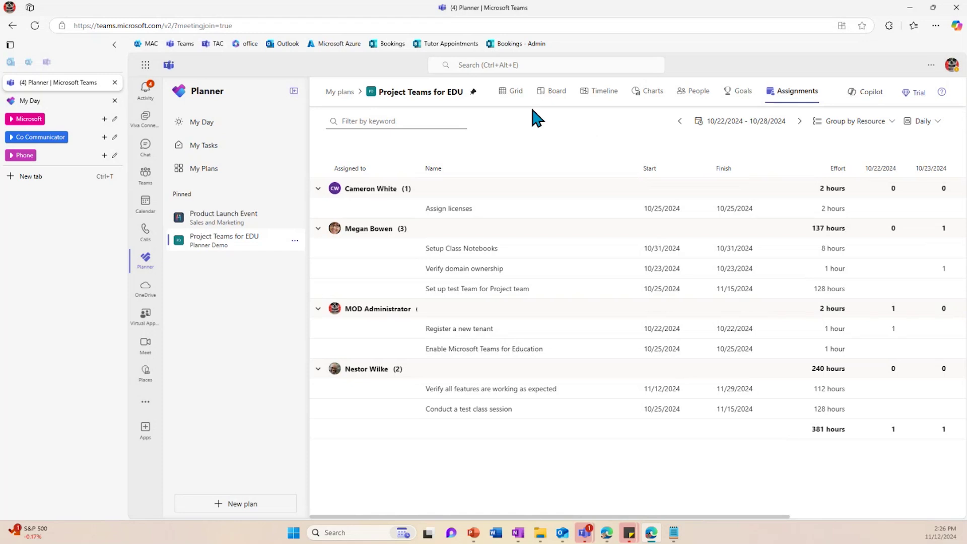
# Step: Show the Project Teams for EDU board with its tasks grouped by sprint
pyautogui.click(555, 100)
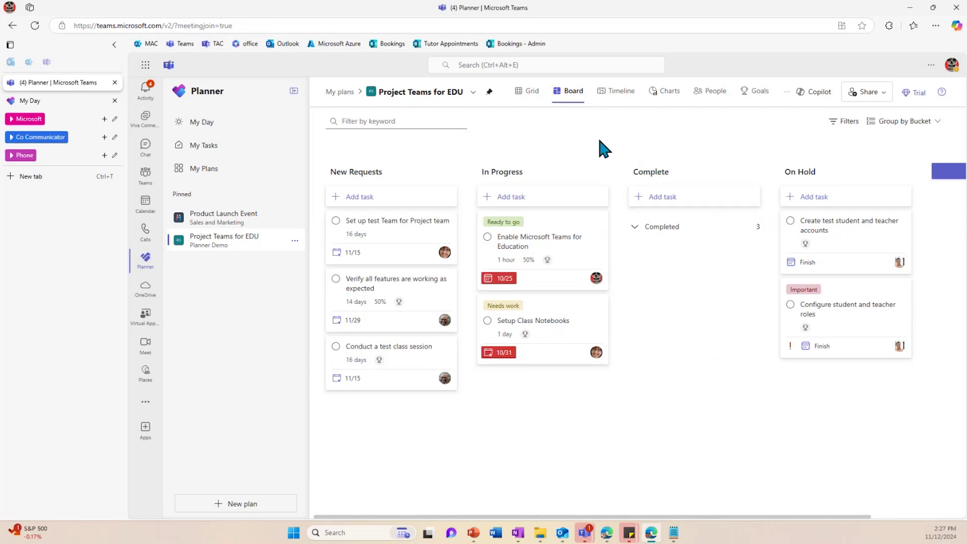
pyautogui.click(897, 130)
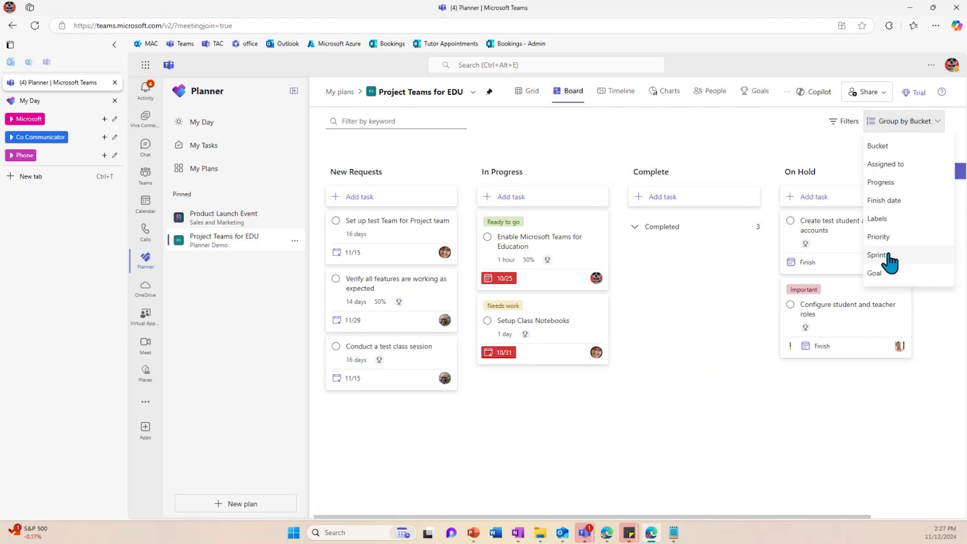
pyautogui.click(887, 255)
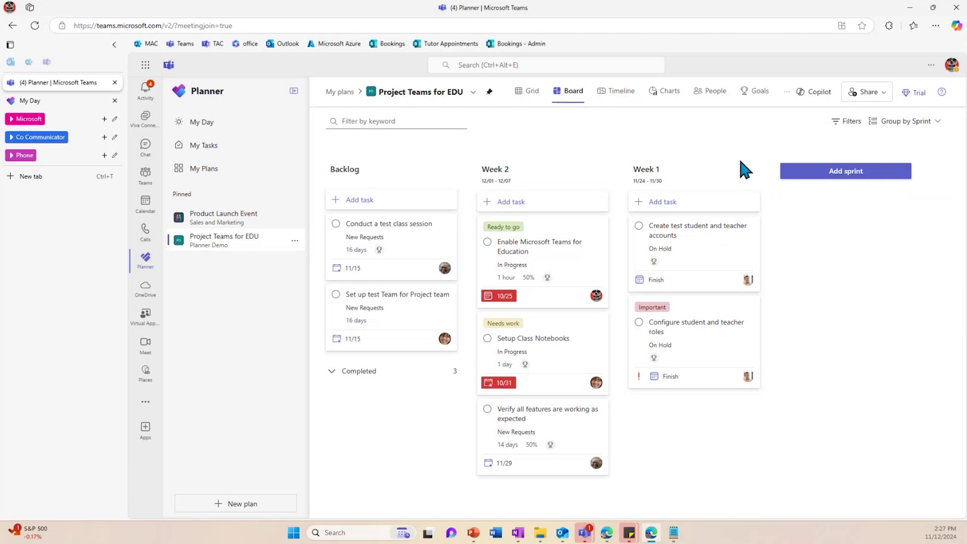
# Step: Review the change history of the Week 1 task "Create test student and teacher accounts" and close its details
pyautogui.click(702, 231)
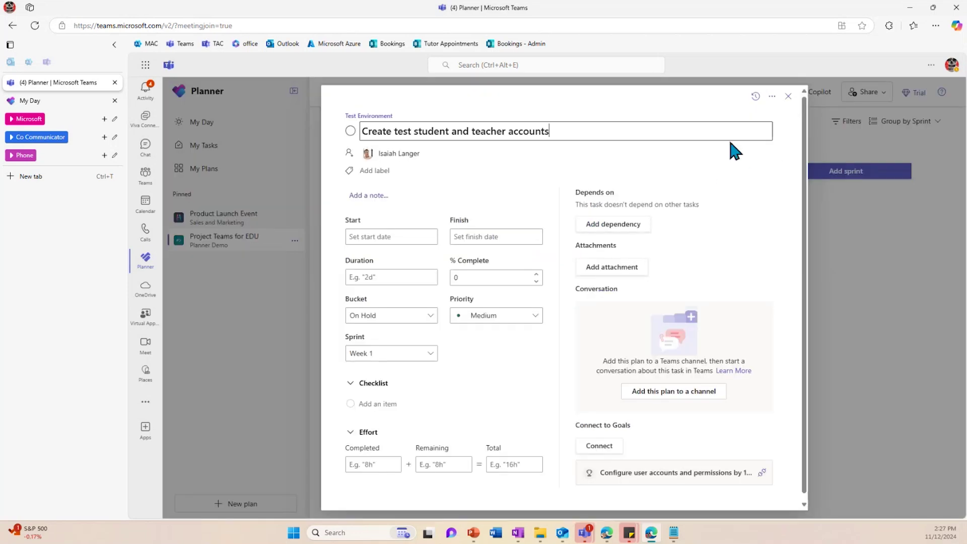
pyautogui.click(756, 97)
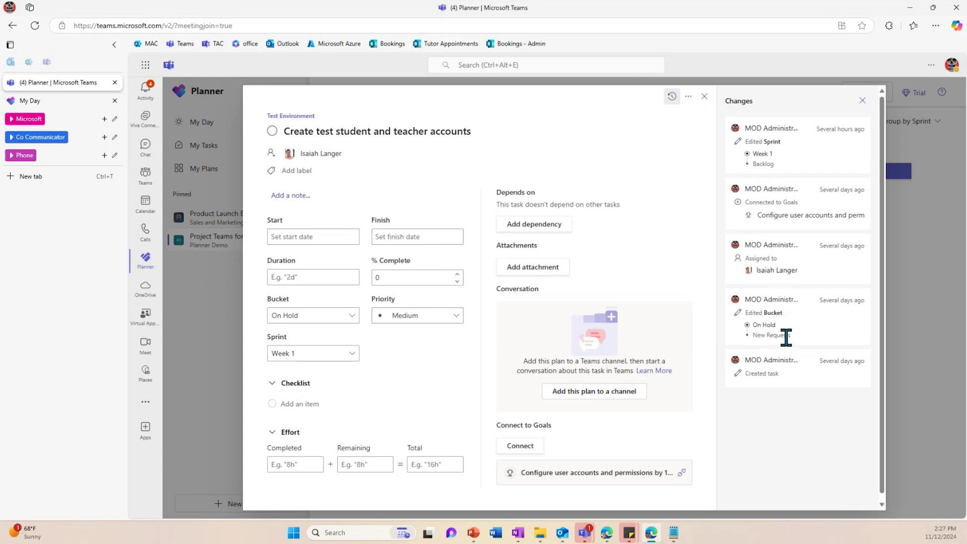
pyautogui.click(673, 97)
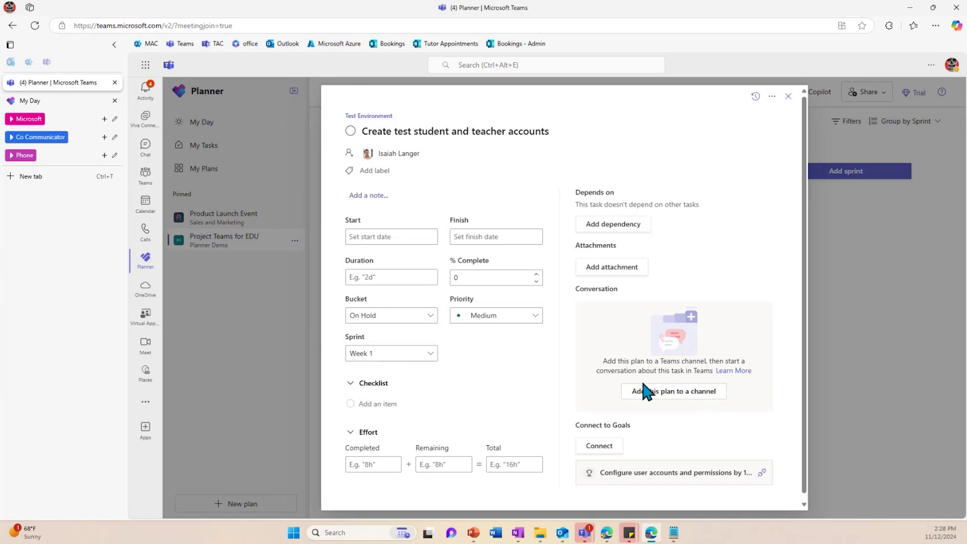
pyautogui.click(788, 97)
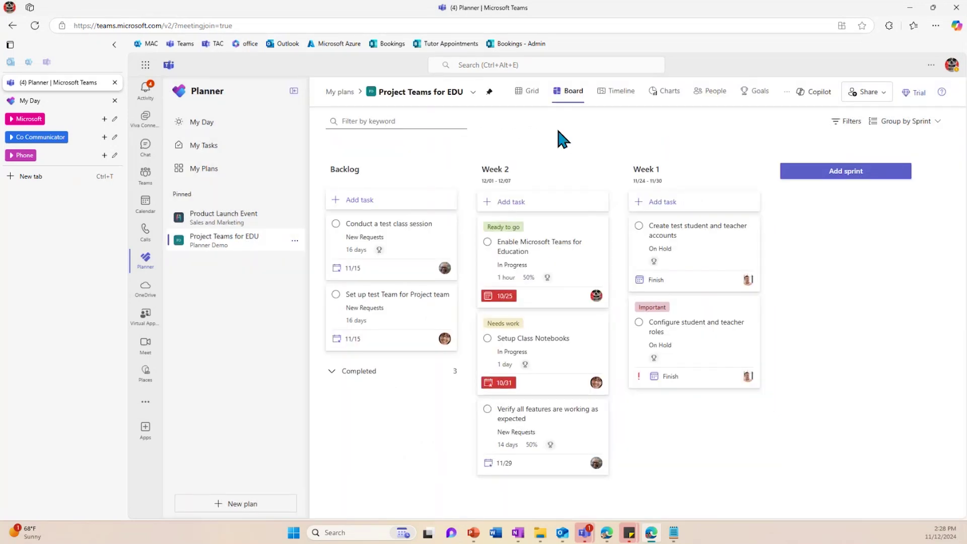
# Step: Group the board by bucket again and show the plan's Grid view through to its last columns
pyautogui.click(907, 122)
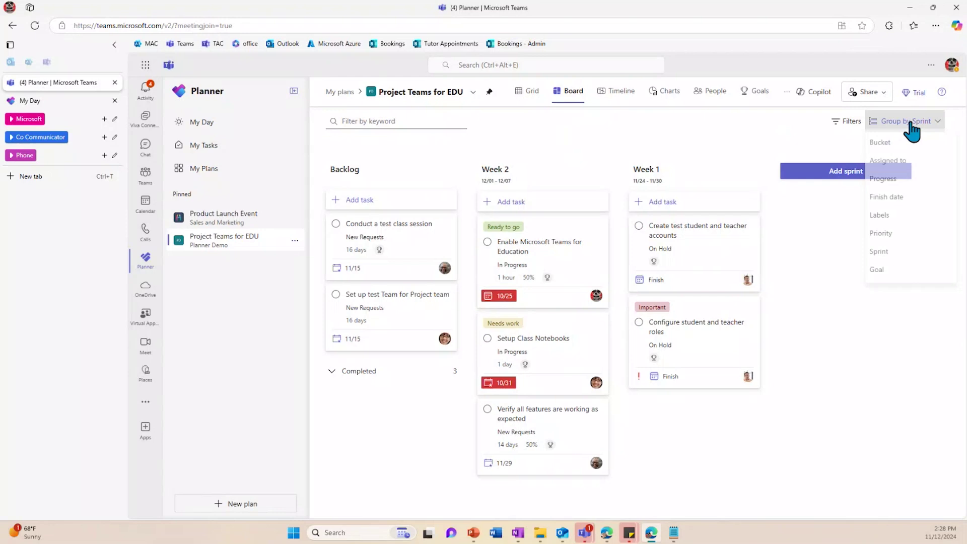
pyautogui.click(888, 147)
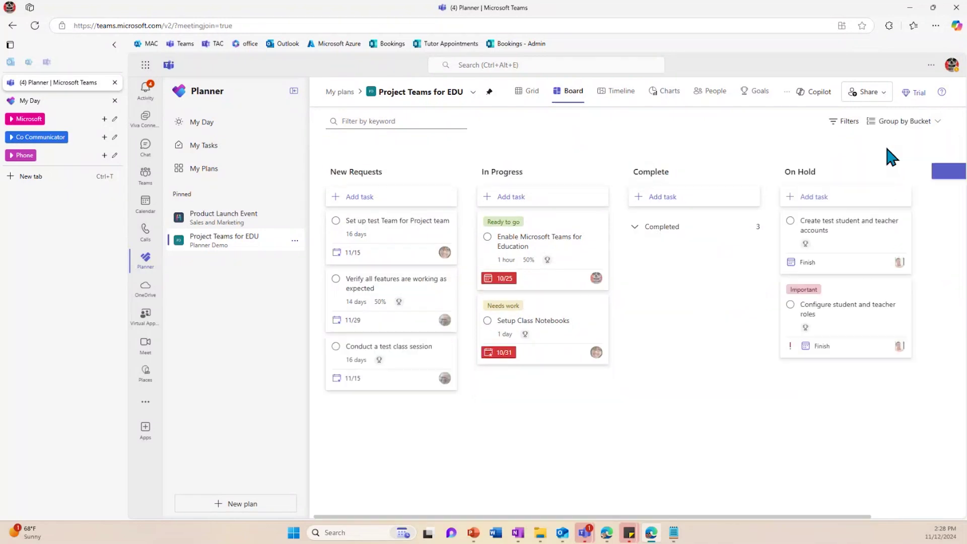
pyautogui.click(525, 95)
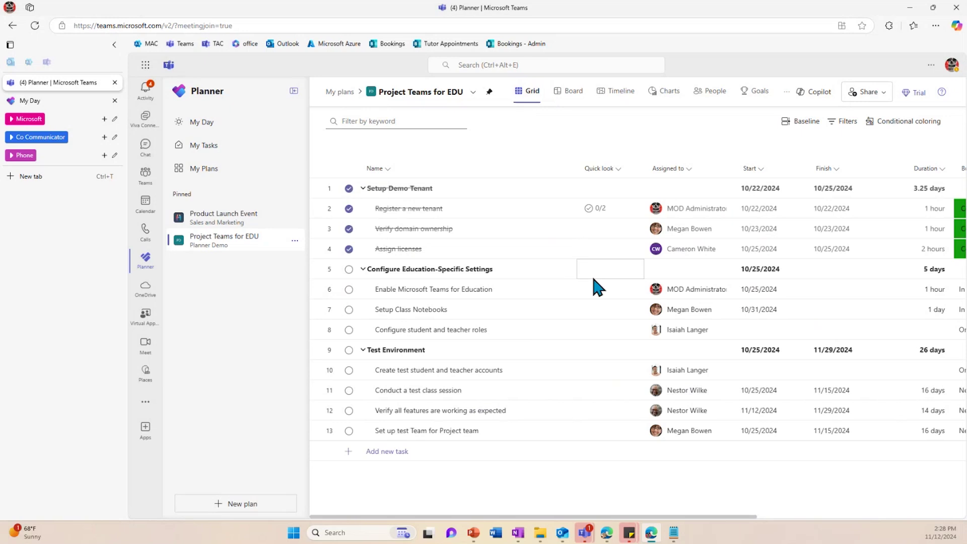
pyautogui.hscroll(5, 593, 279)
pyautogui.hscroll(4, 595, 283)
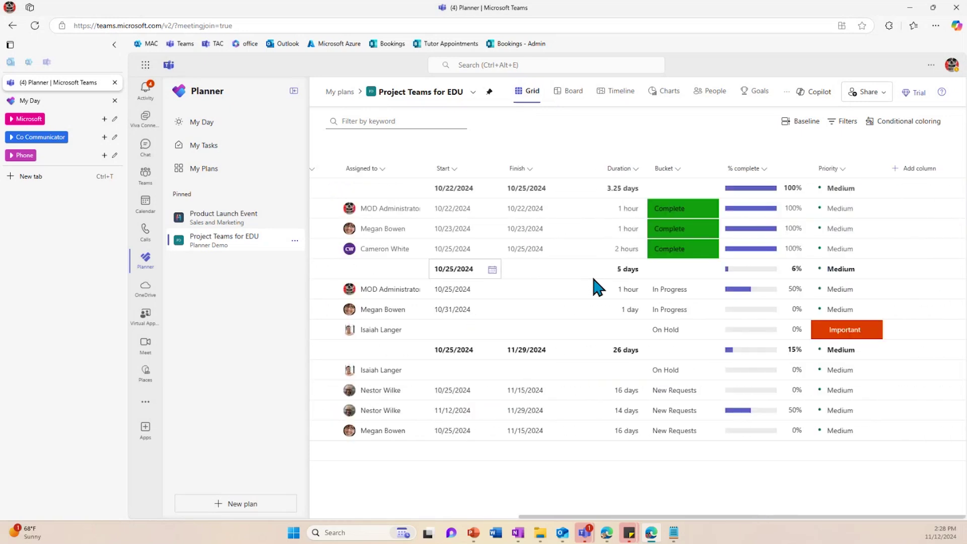
# Step: Examine the field types offered for a new custom column in the grid, without creating a field
pyautogui.click(913, 177)
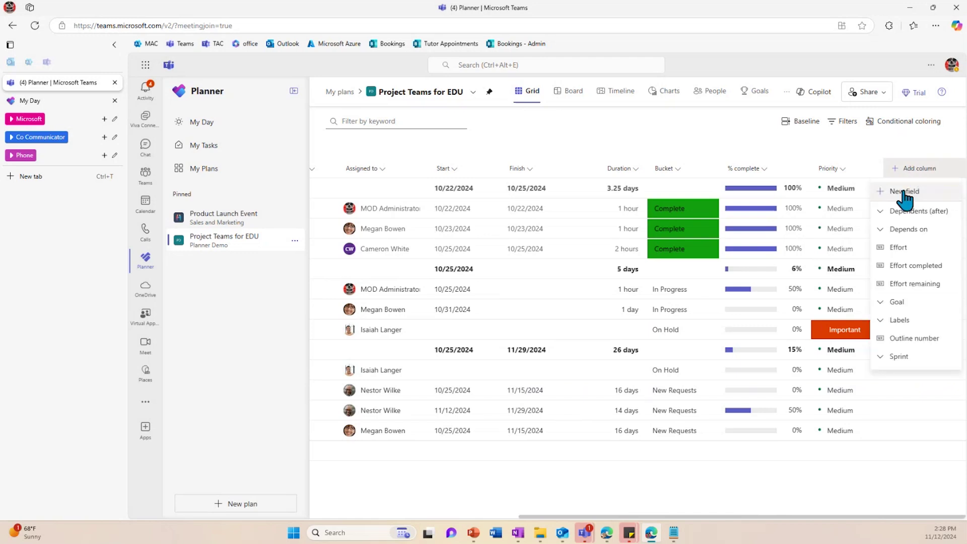
pyautogui.click(904, 193)
pyautogui.click(596, 292)
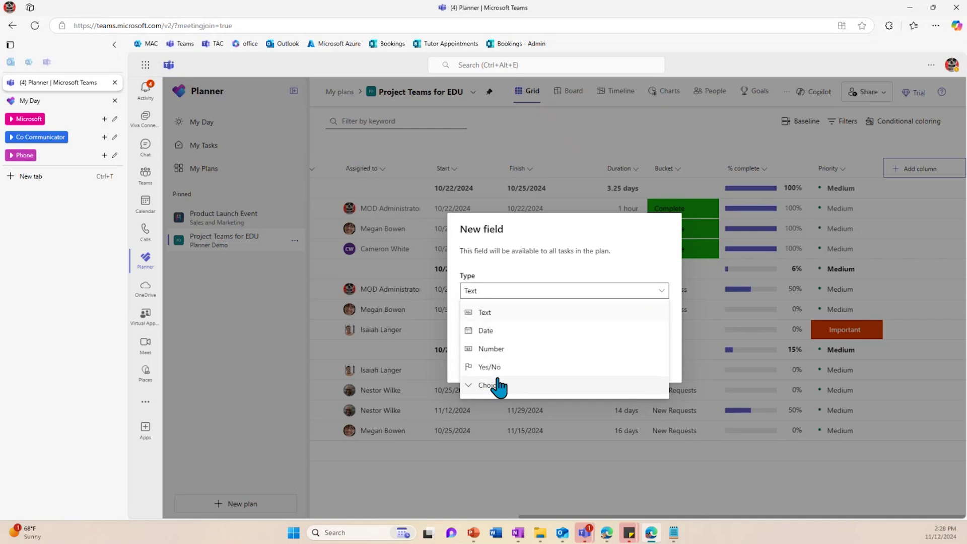
pyautogui.click(606, 247)
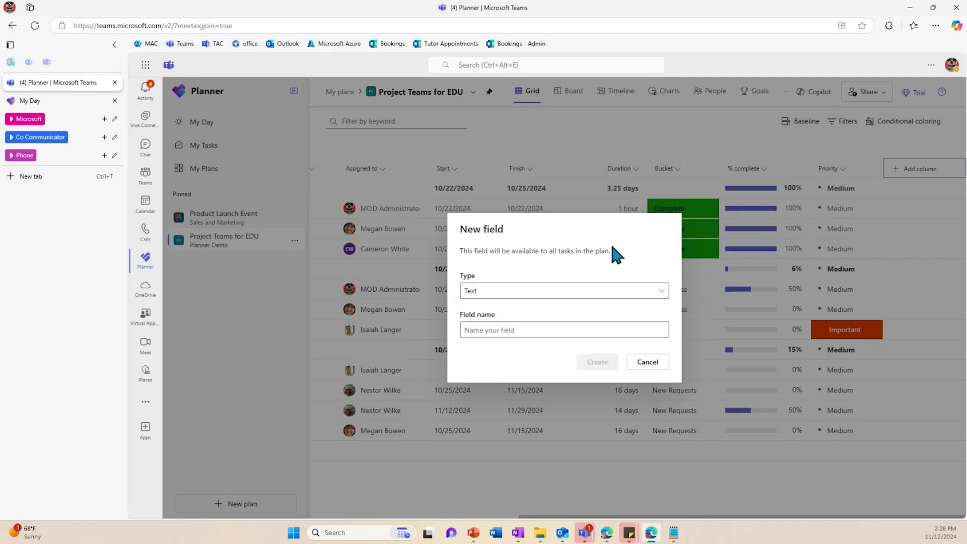
pyautogui.click(647, 362)
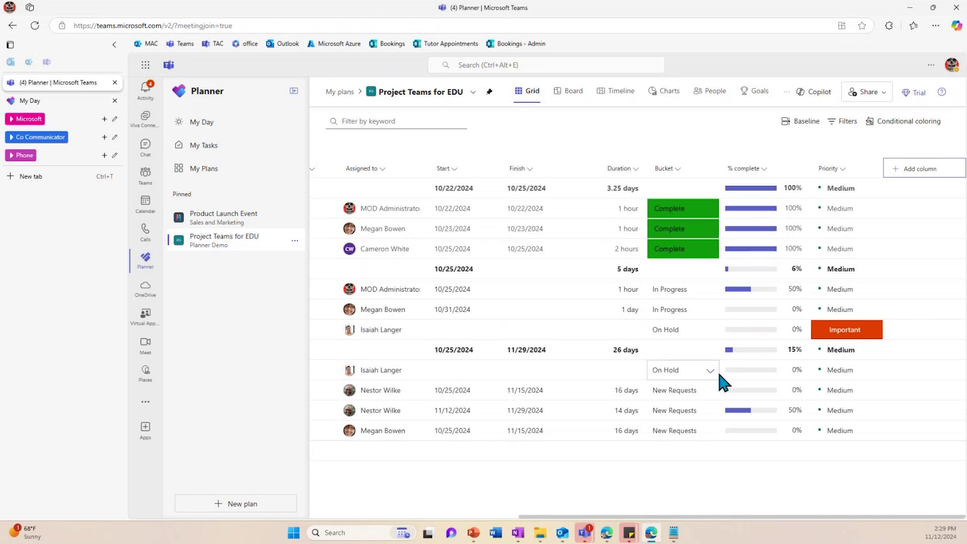
# Step: Set the bucket of the "Enable Microsoft Teams for Education" task to Complete
pyautogui.click(705, 331)
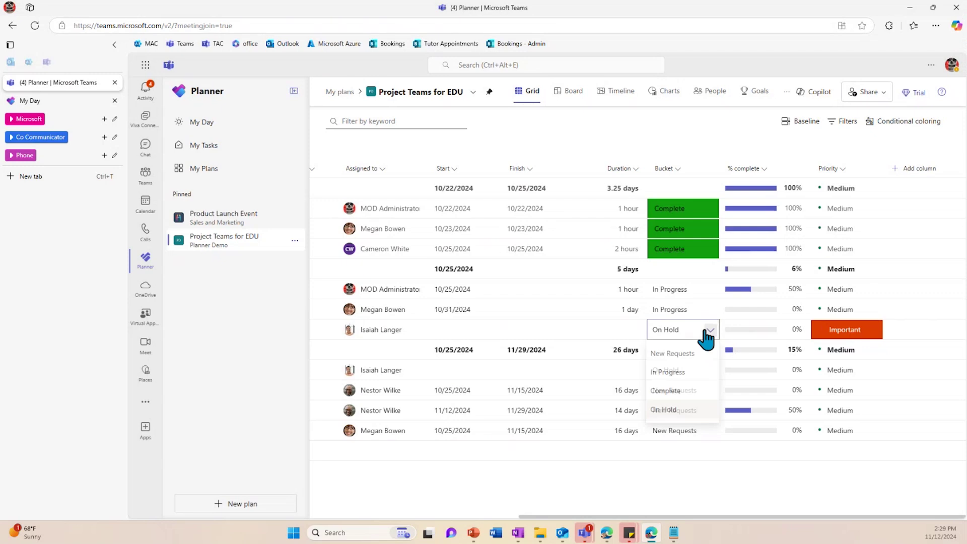
pyautogui.click(698, 285)
pyautogui.click(711, 289)
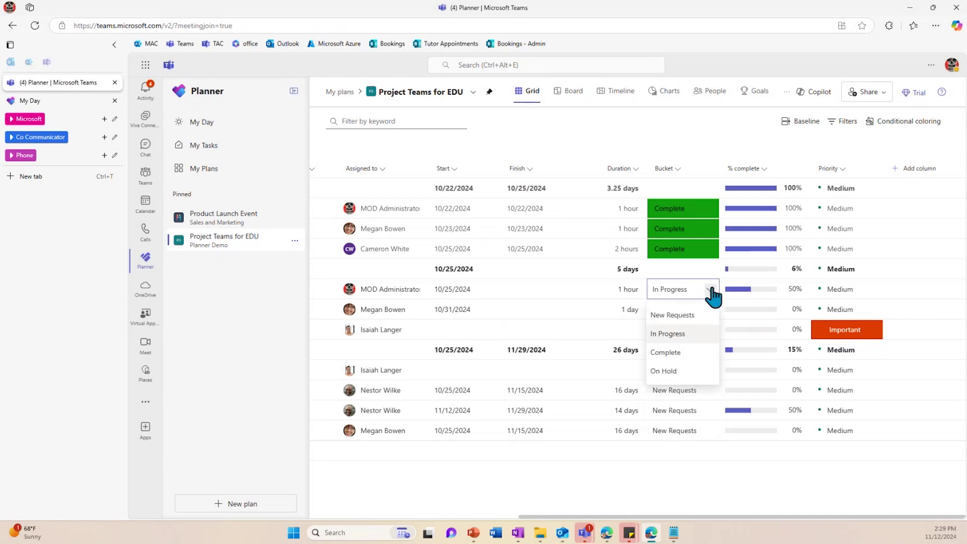
pyautogui.click(665, 351)
pyautogui.click(616, 309)
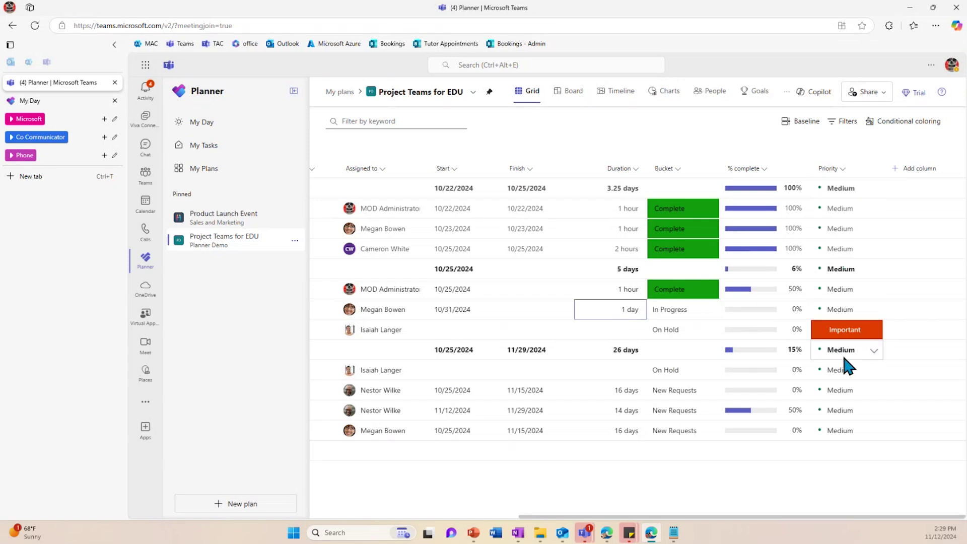
# Step: Set the priority of the "Enable Microsoft Teams for Education" task to Important
pyautogui.click(863, 291)
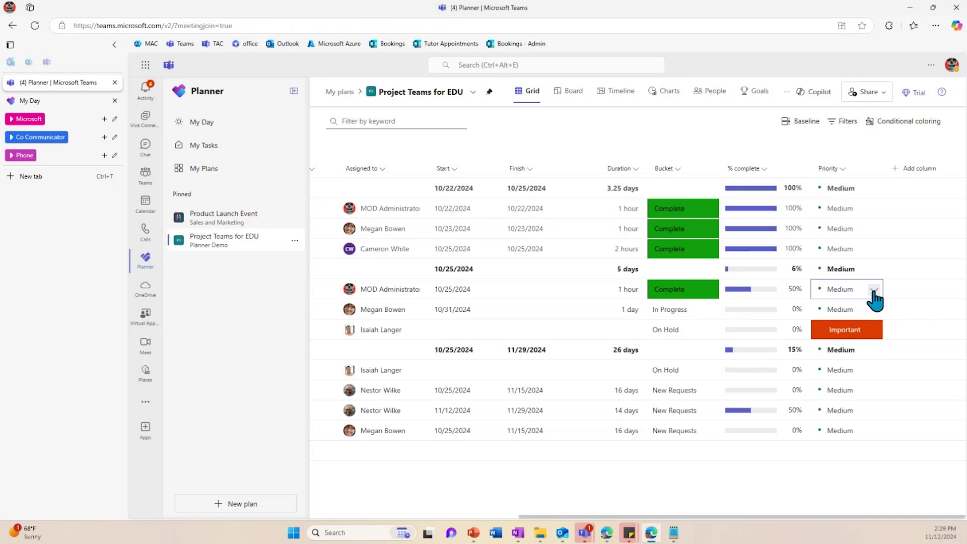
pyautogui.click(874, 291)
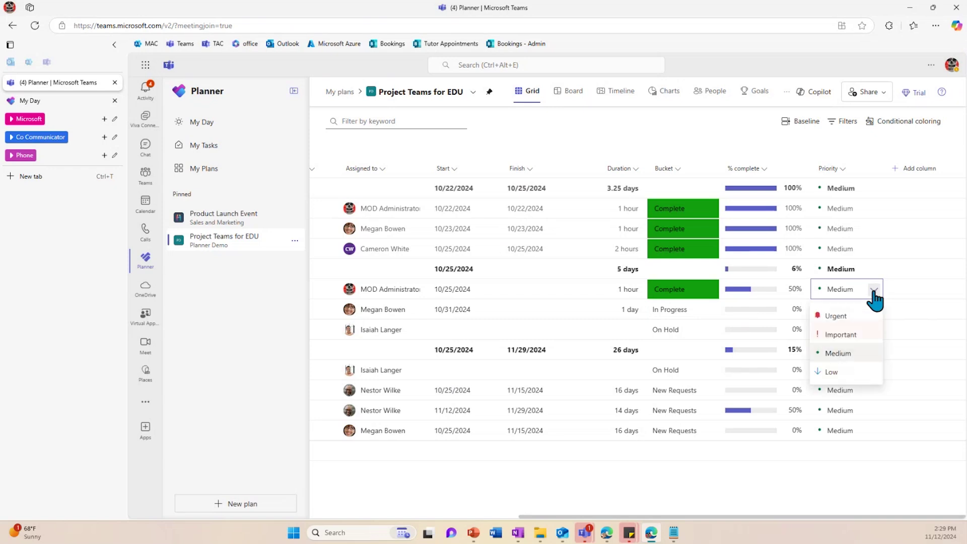
pyautogui.click(857, 337)
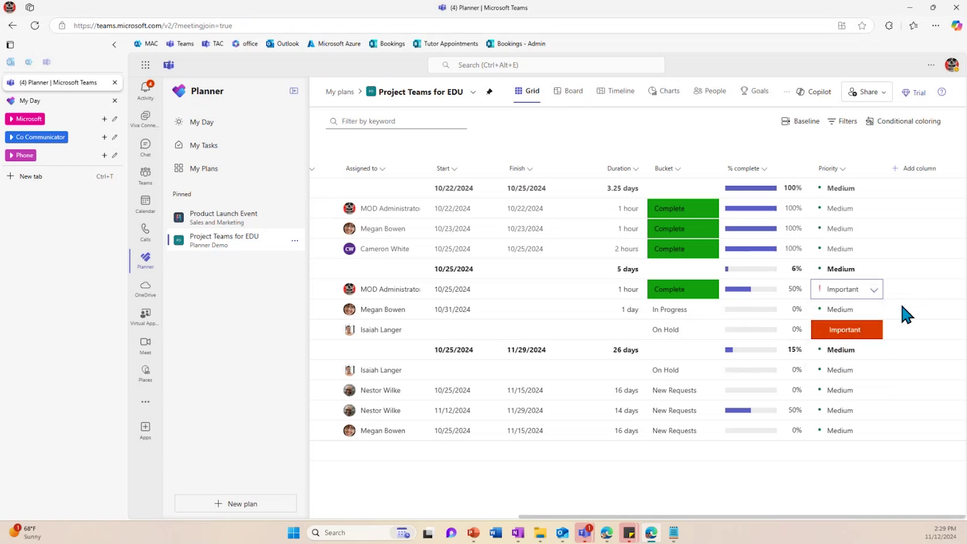
pyautogui.click(593, 311)
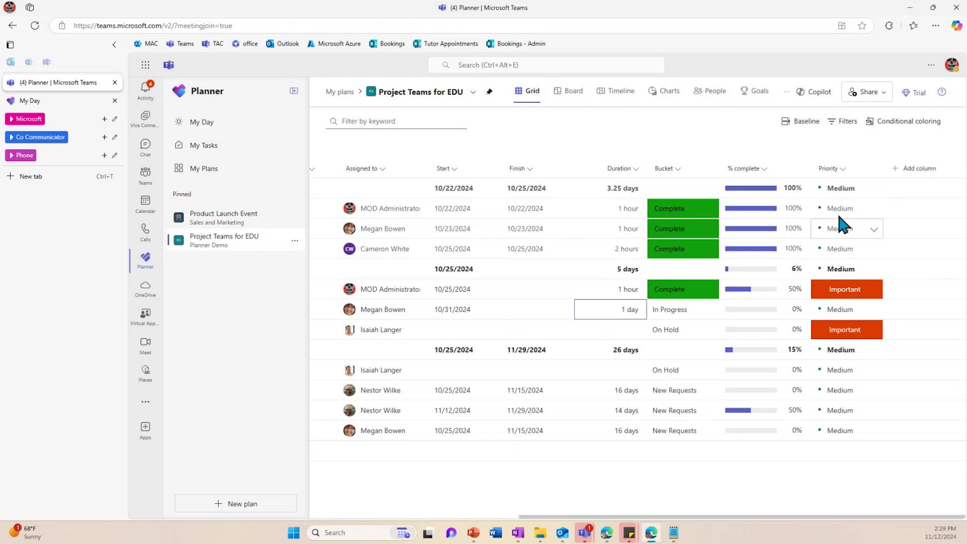
# Step: Add a third conditional coloring rule for tasks whose Effort is more than 20 hours
pyautogui.click(902, 132)
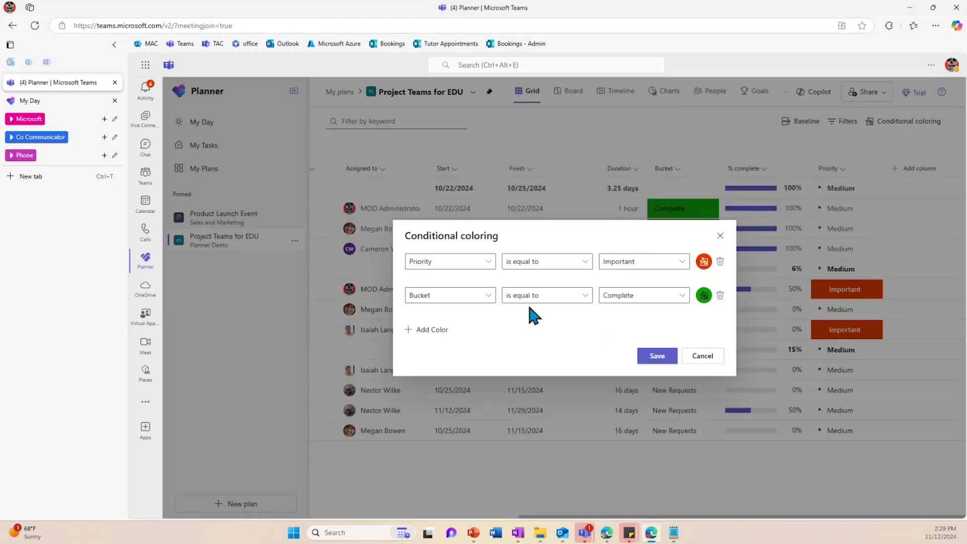
pyautogui.click(428, 330)
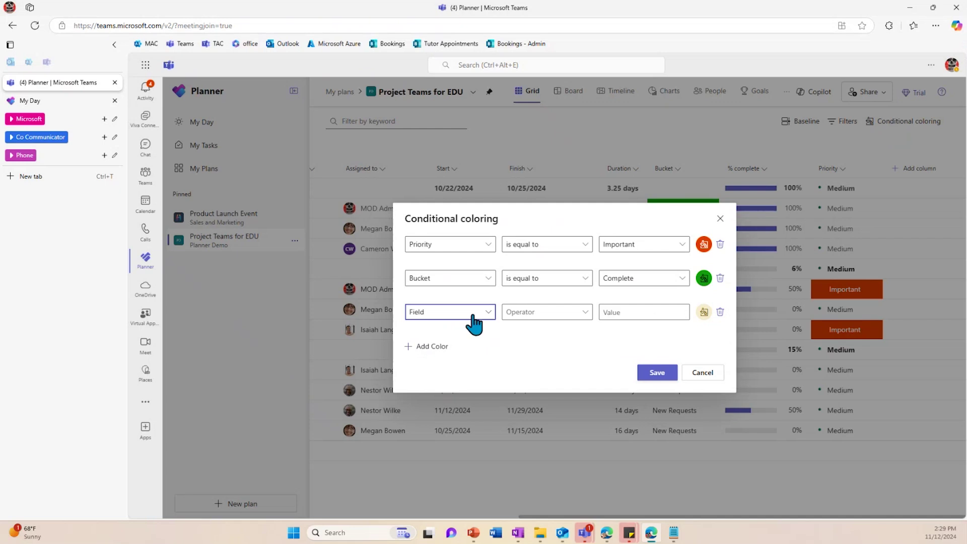
pyautogui.click(473, 323)
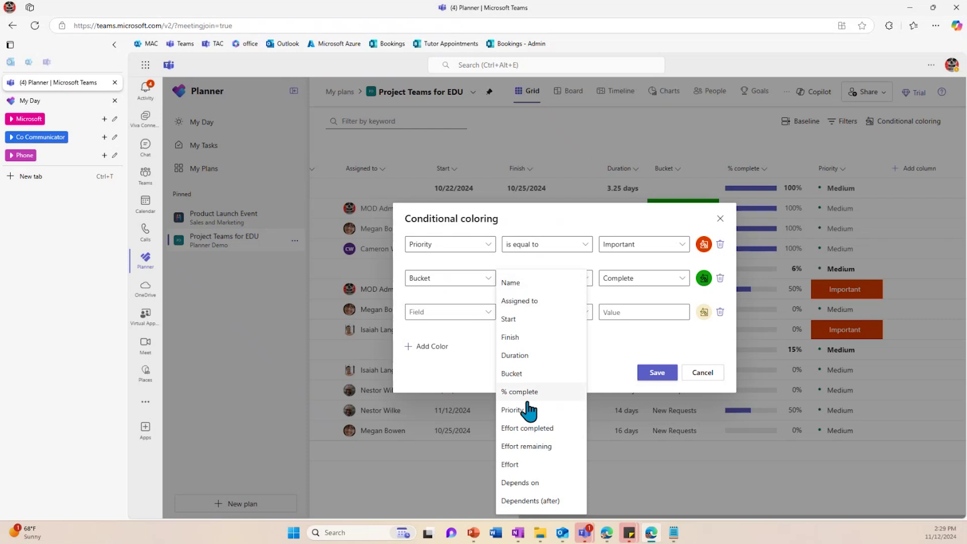
pyautogui.click(521, 464)
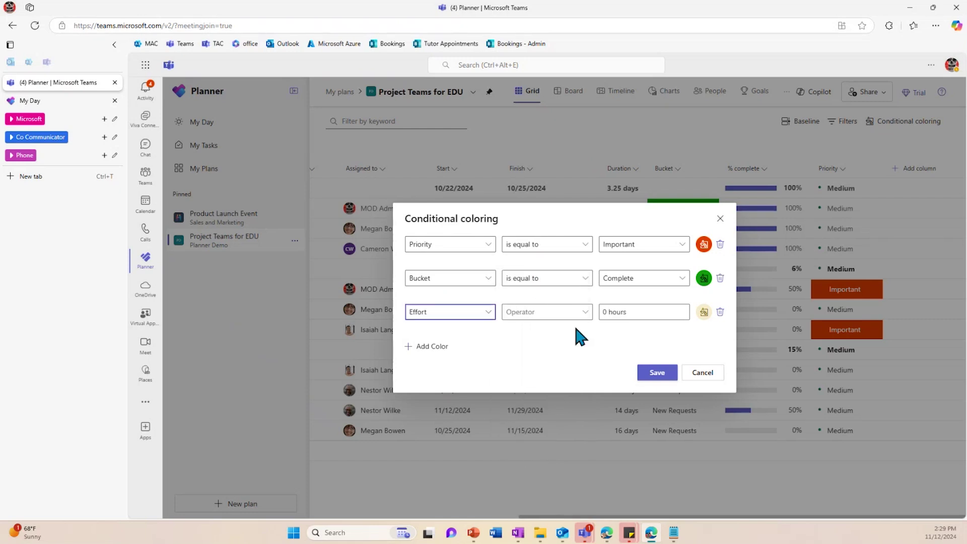
pyautogui.click(580, 315)
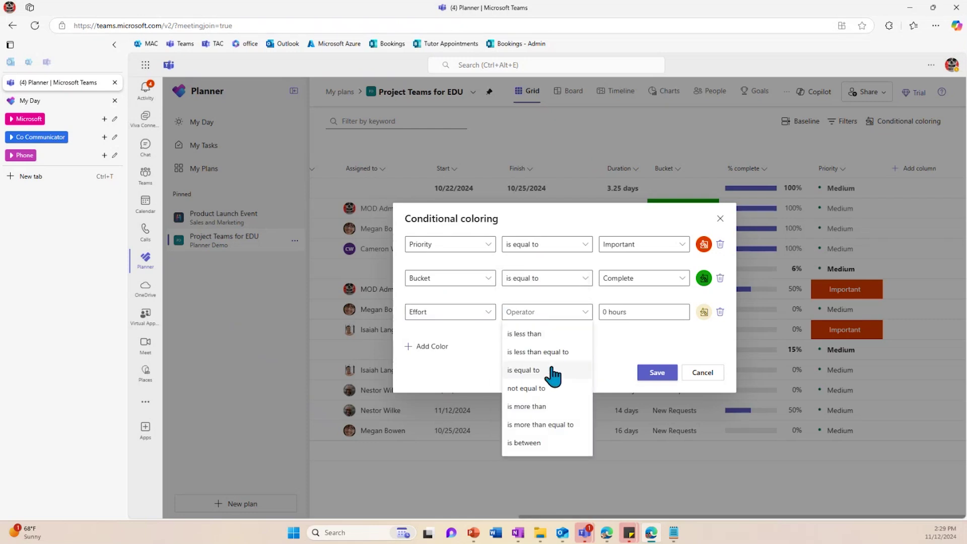
pyautogui.click(546, 407)
pyautogui.click(624, 310)
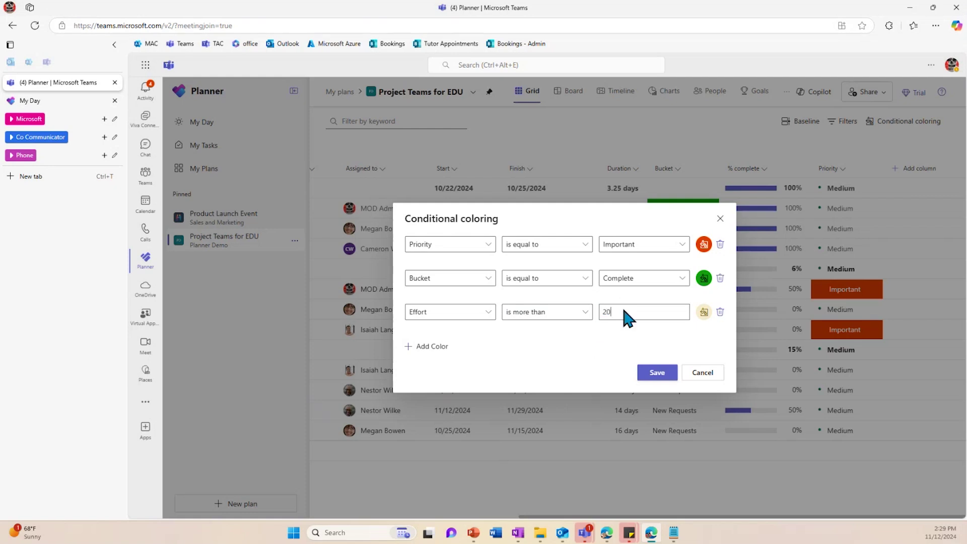
# Step: Give the Effort rule a teal color and save the conditional coloring rules
pyautogui.click(705, 314)
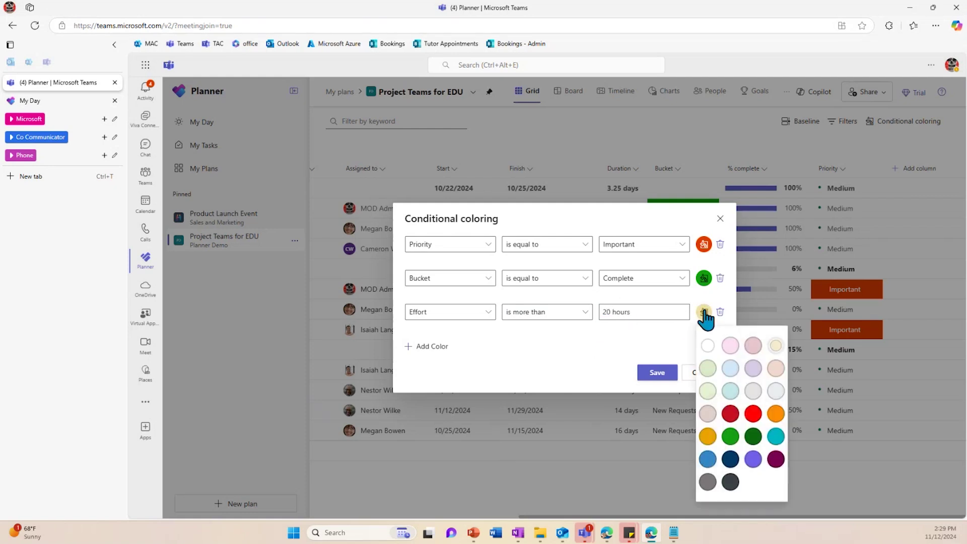
pyautogui.click(776, 414)
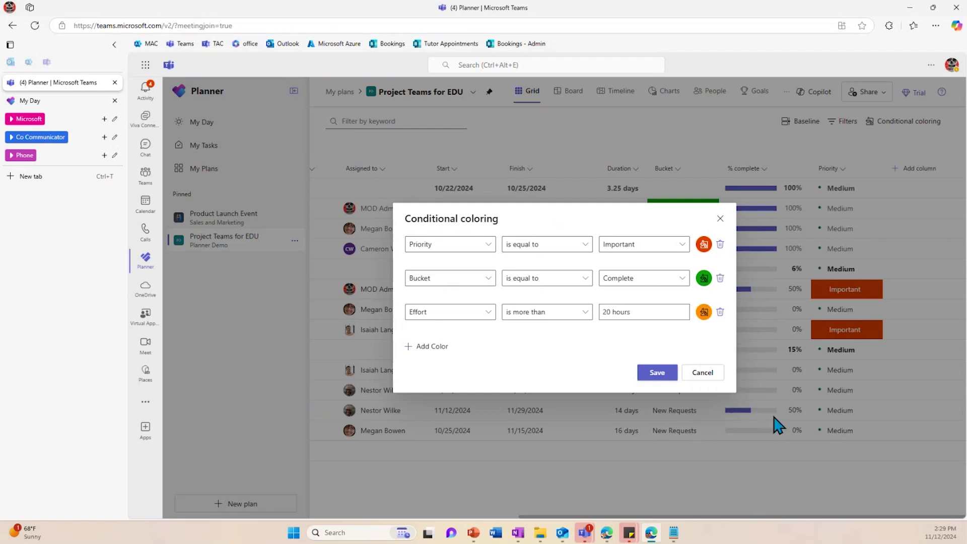
pyautogui.click(704, 312)
pyautogui.click(782, 447)
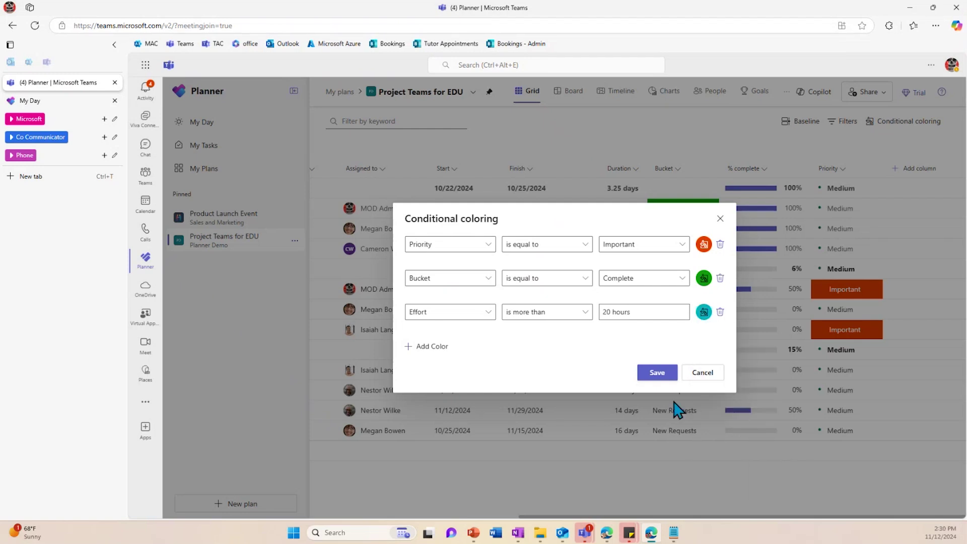
pyautogui.click(663, 371)
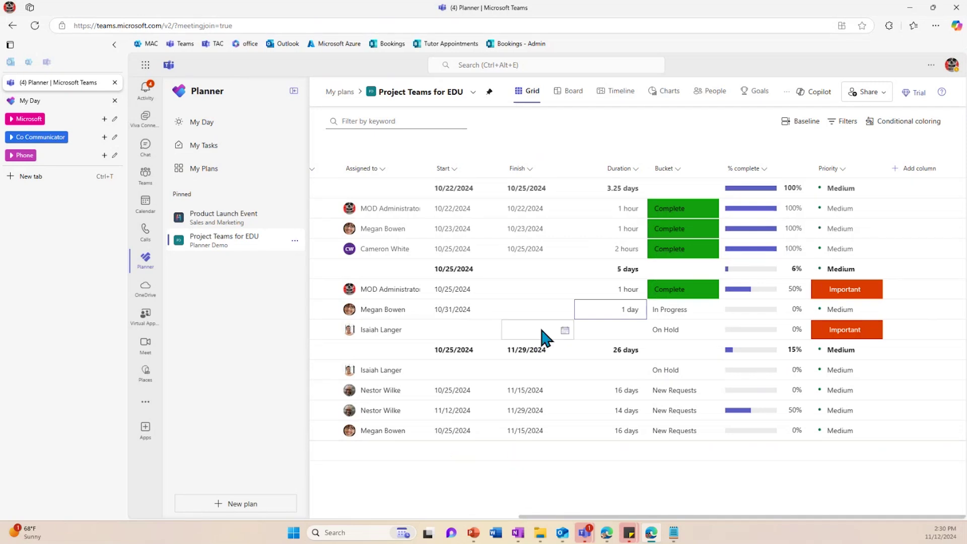
# Step: Review the details of the "Register a new tenant" task, including its checklist, effort, dependency search and attachment options, and close them
pyautogui.hscroll(-6, 545, 338)
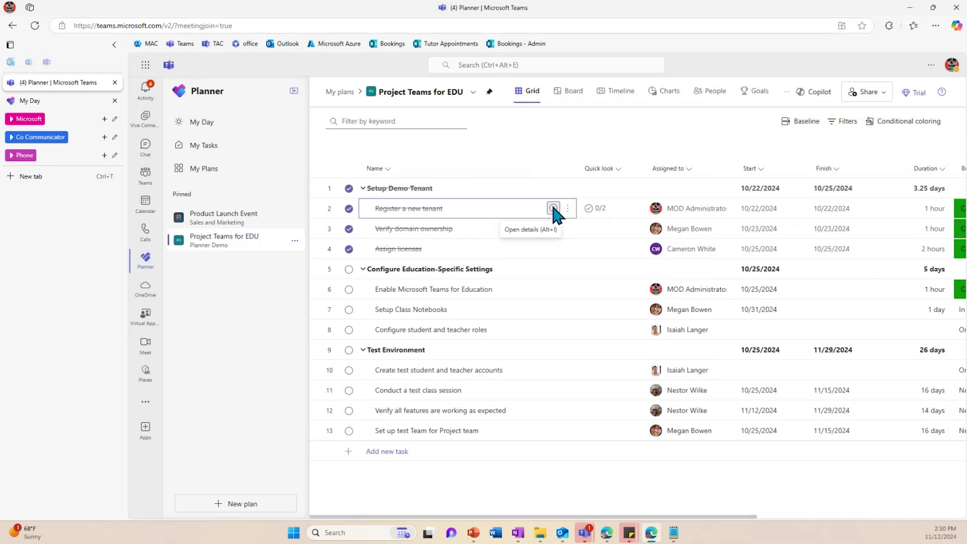
pyautogui.click(553, 208)
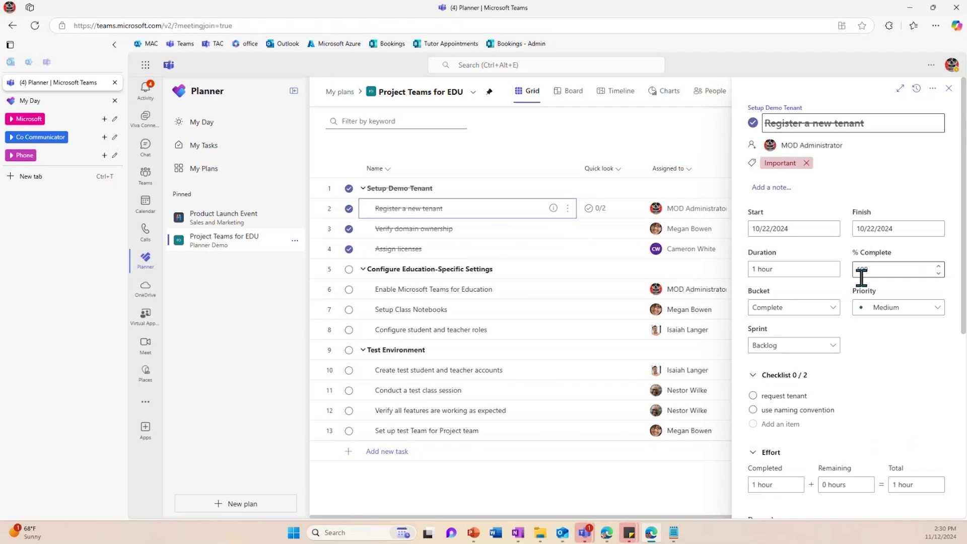
pyautogui.scroll(-3, 861, 393)
pyautogui.scroll(-1, 859, 389)
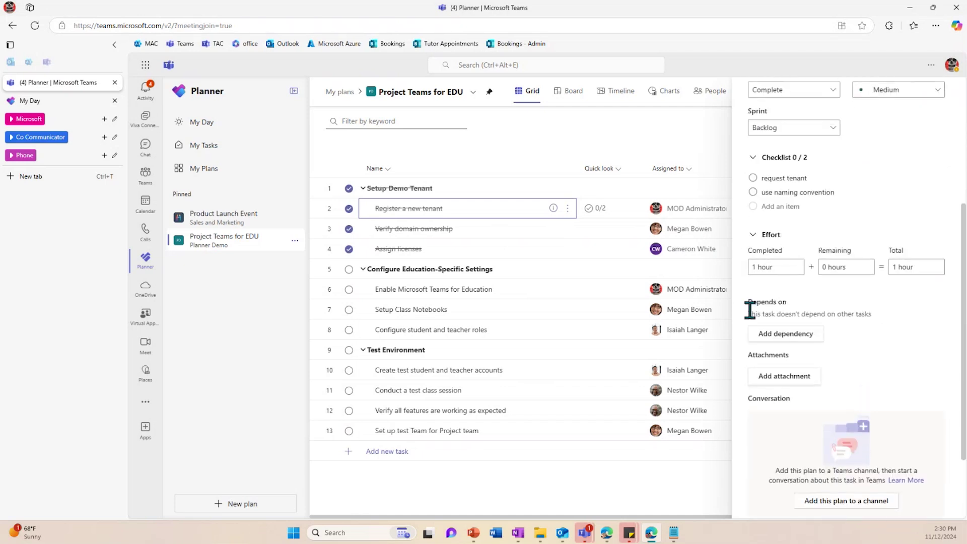
pyautogui.click(782, 333)
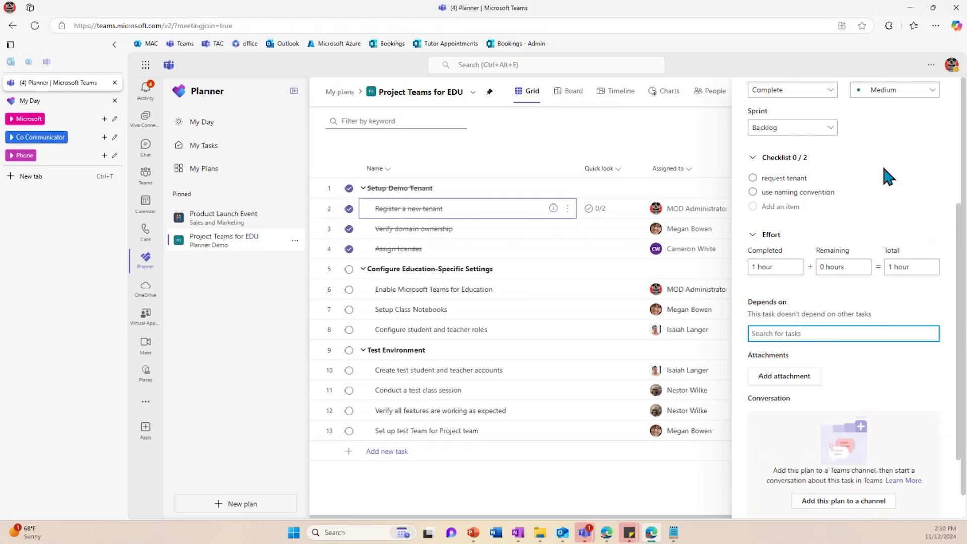
pyautogui.scroll(5, 882, 165)
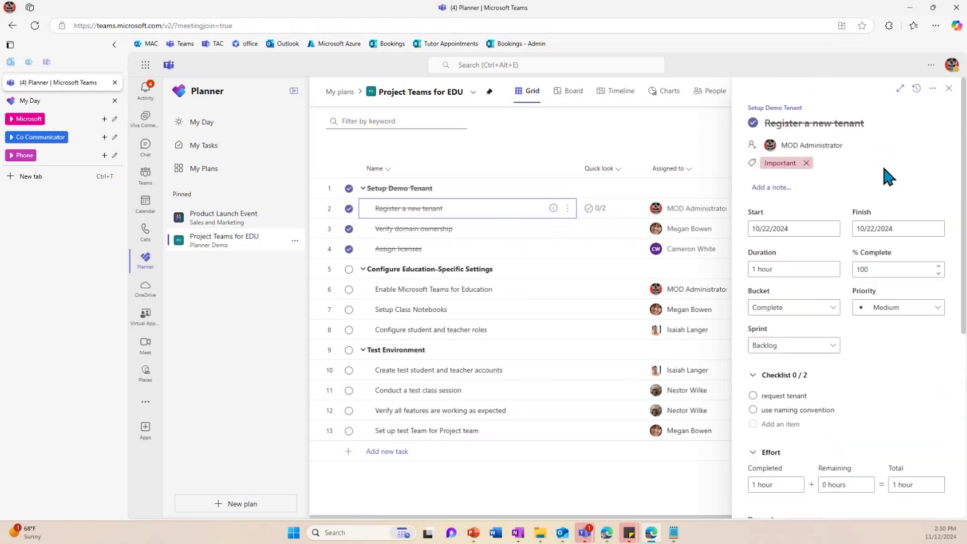
pyautogui.click(949, 89)
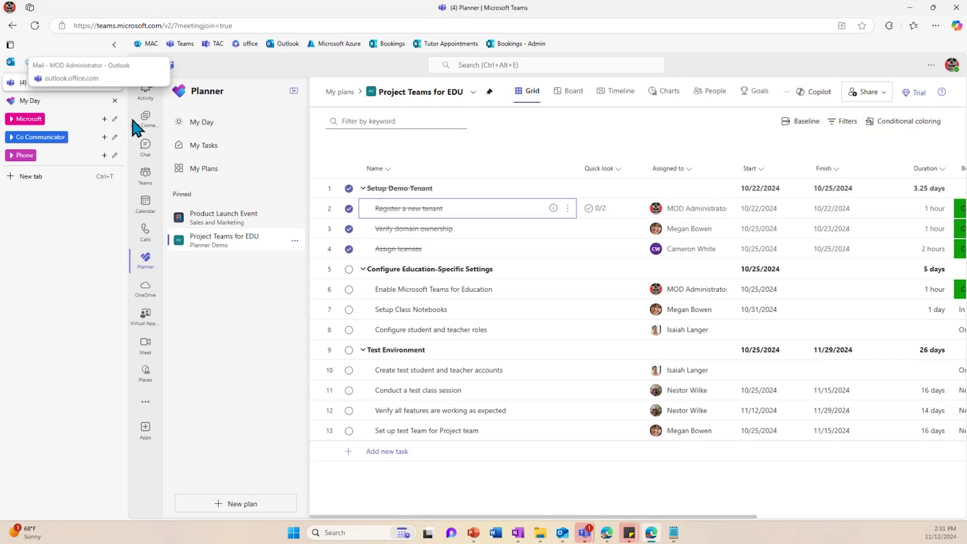
# Step: View My Tasks in Planner and switch the list from flagged emails to all tasks
pyautogui.click(204, 147)
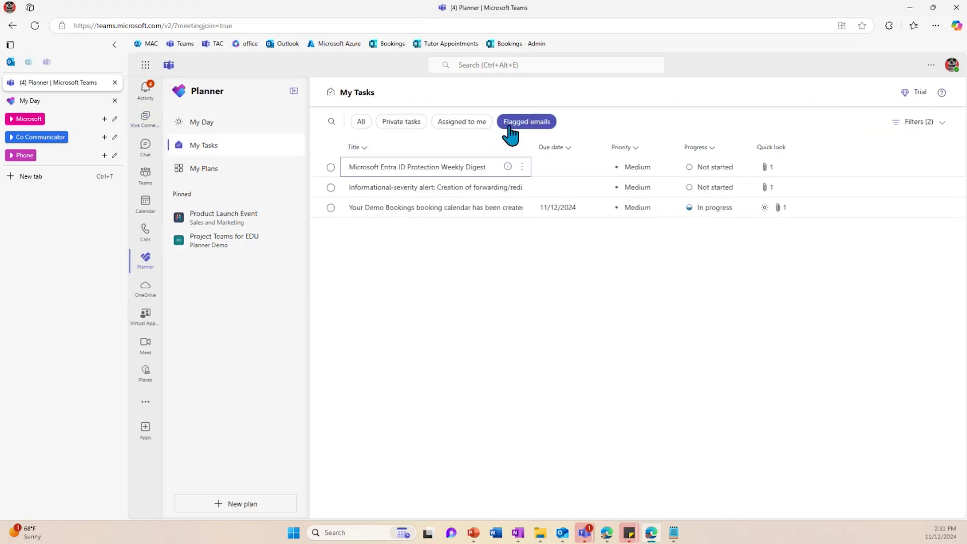
pyautogui.click(361, 123)
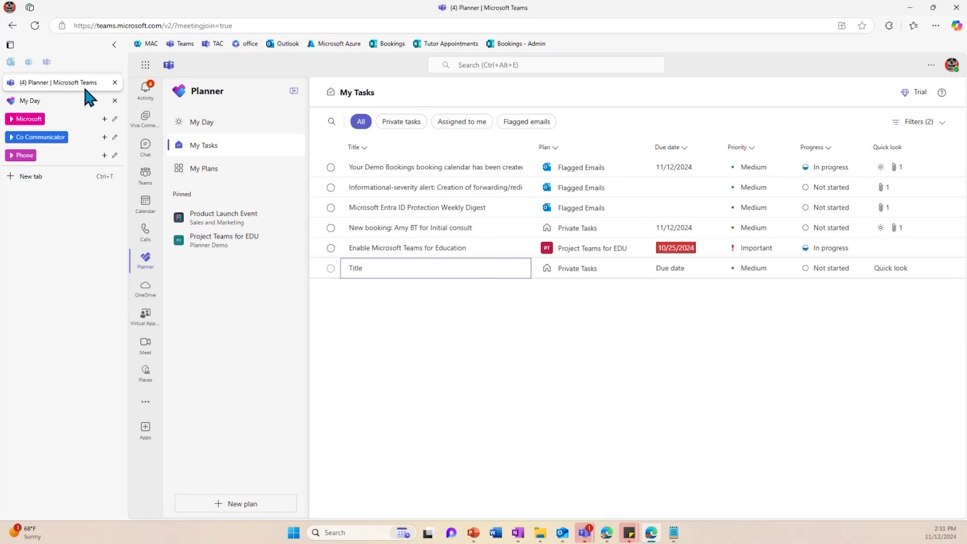
# Step: Switch to Outlook, show the To Do list beside the inbox and create a task from an informational-severity alert email
pyautogui.click(10, 63)
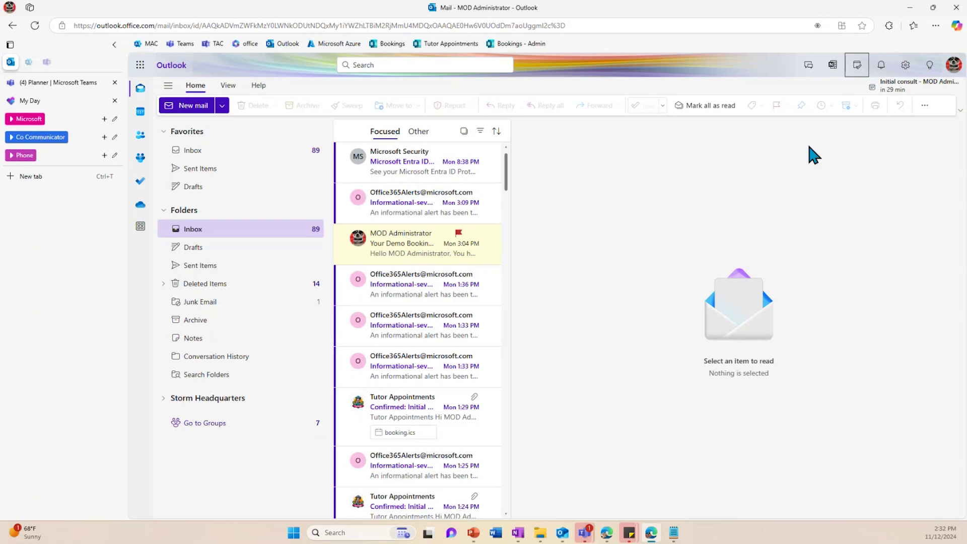
pyautogui.click(857, 64)
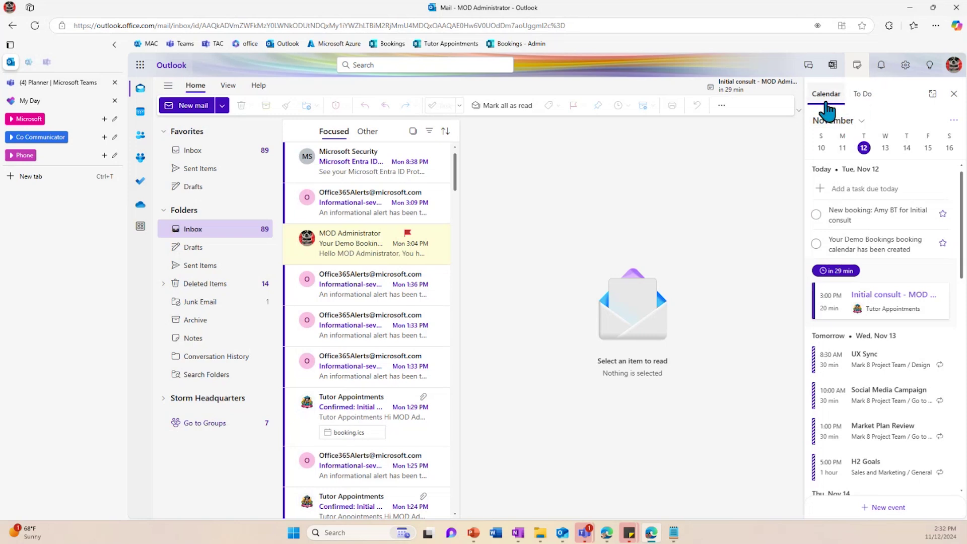
pyautogui.click(862, 103)
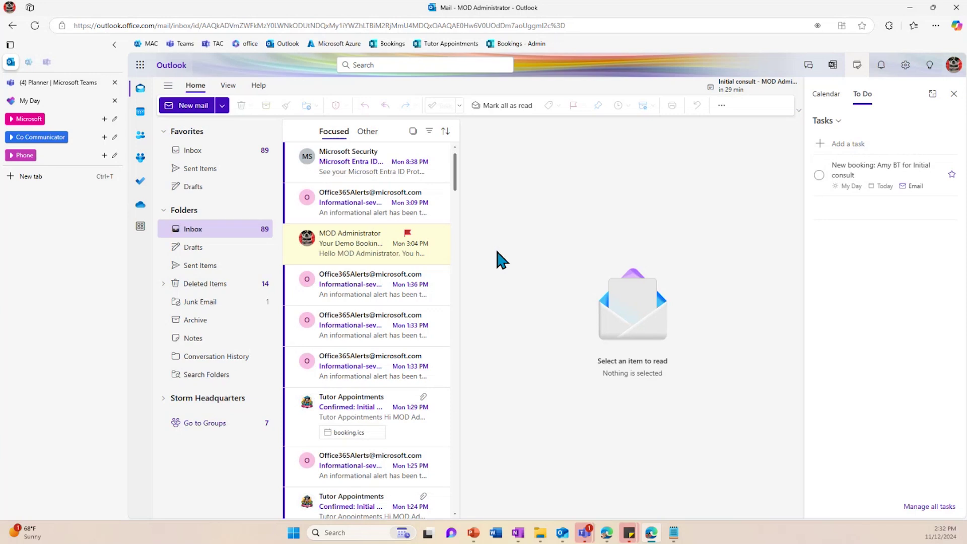
pyautogui.moveTo(349, 292); pyautogui.dragTo(872, 240)
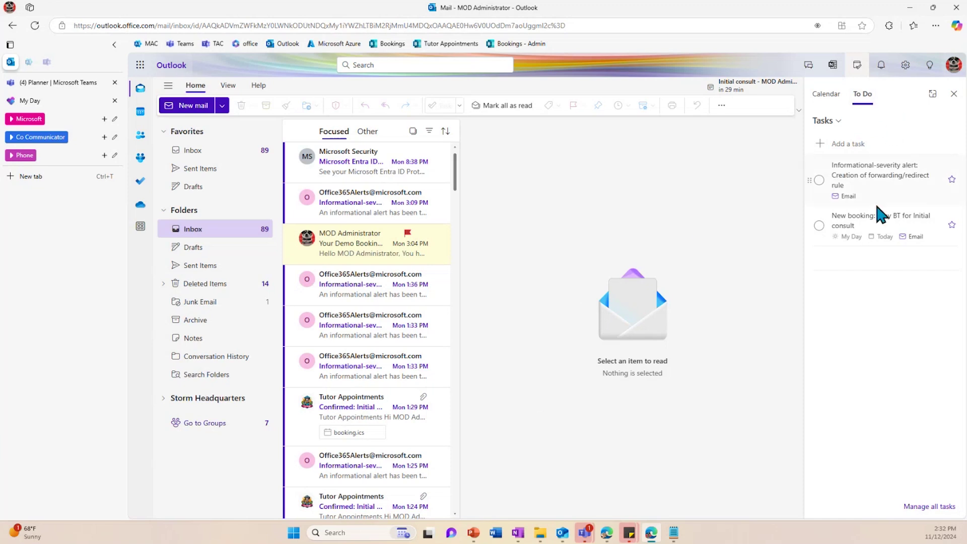
# Step: Return to Planner in Teams and reload it to check the private tasks in My Tasks for the new email task
pyautogui.click(56, 83)
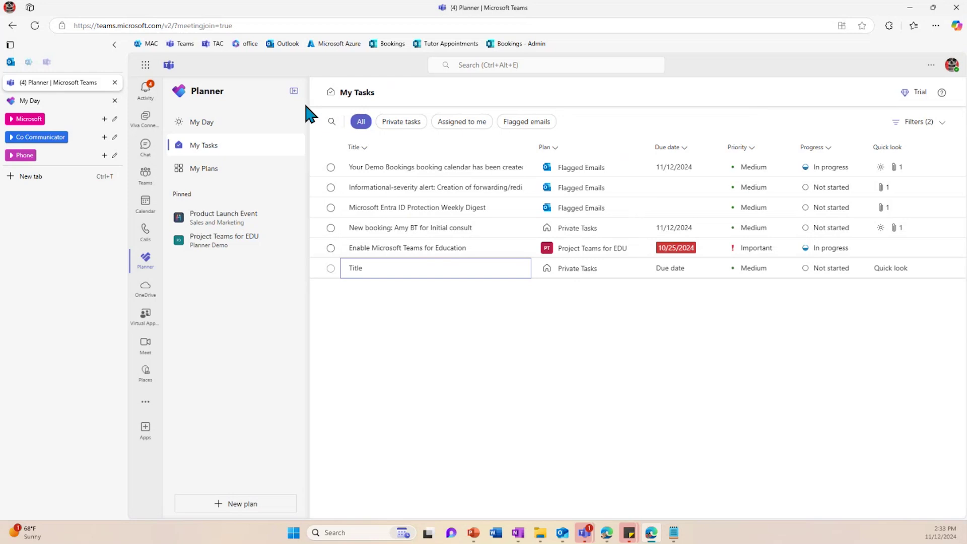
pyautogui.click(225, 169)
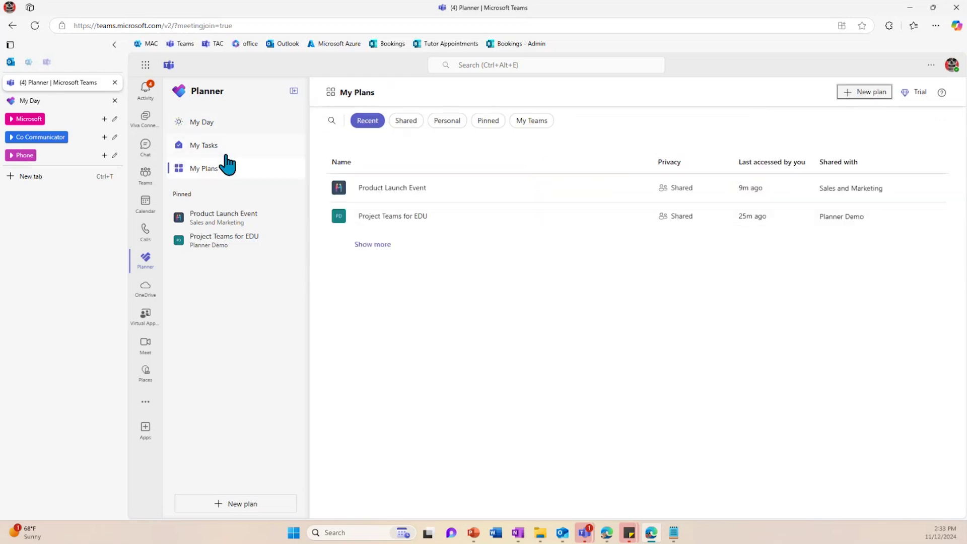
pyautogui.click(228, 150)
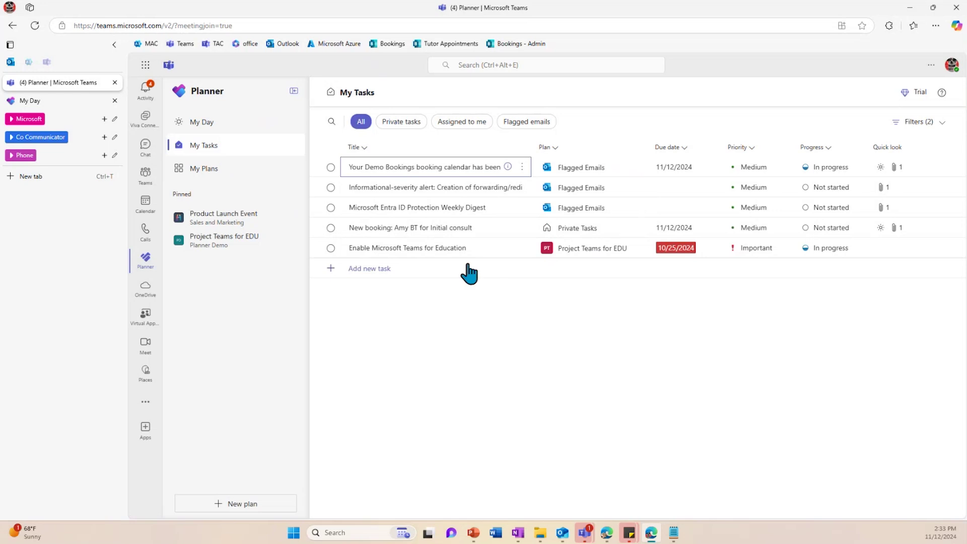
pyautogui.click(402, 122)
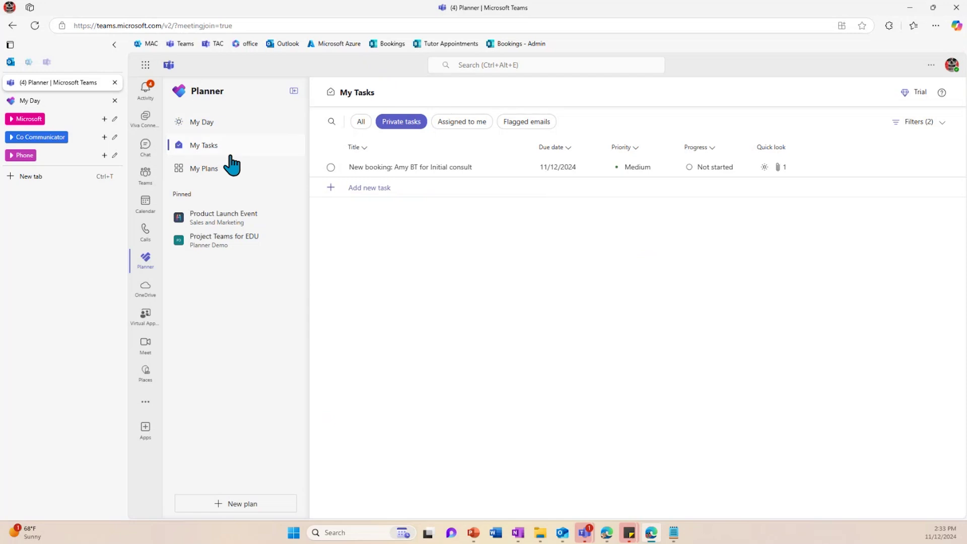
pyautogui.click(210, 132)
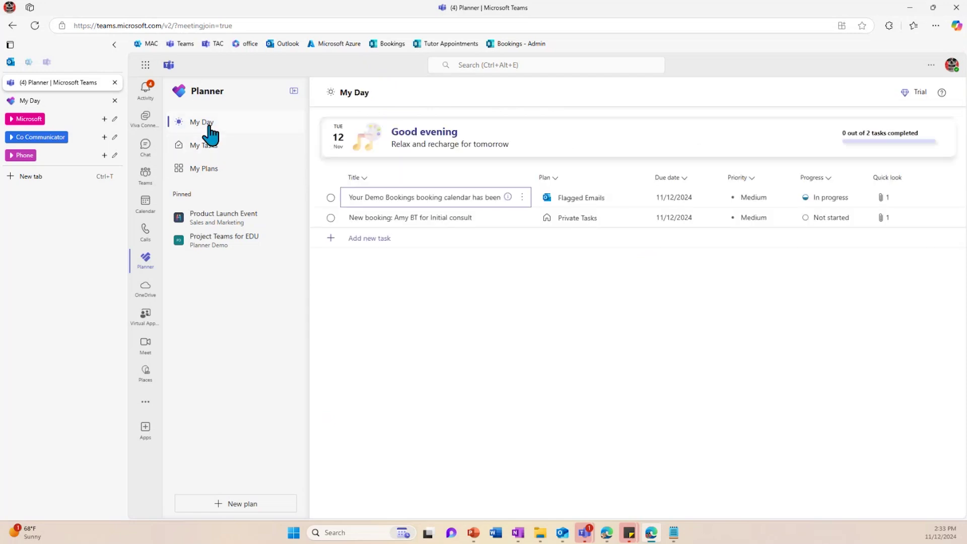
pyautogui.click(209, 147)
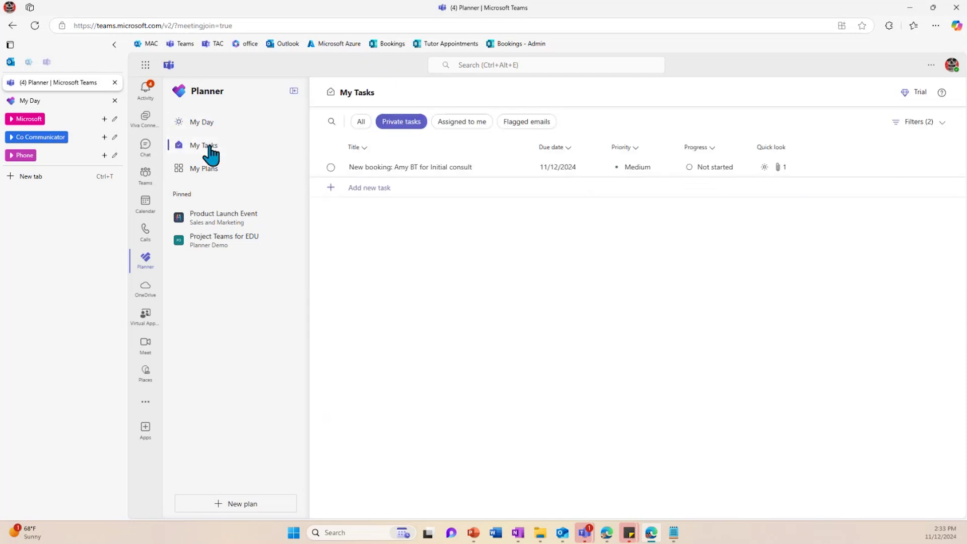
pyautogui.click(34, 27)
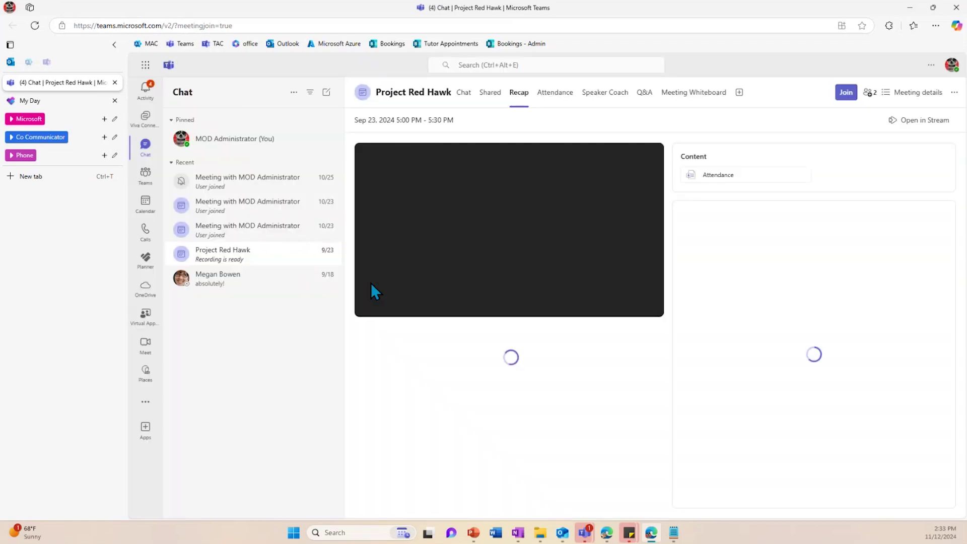
pyautogui.click(146, 262)
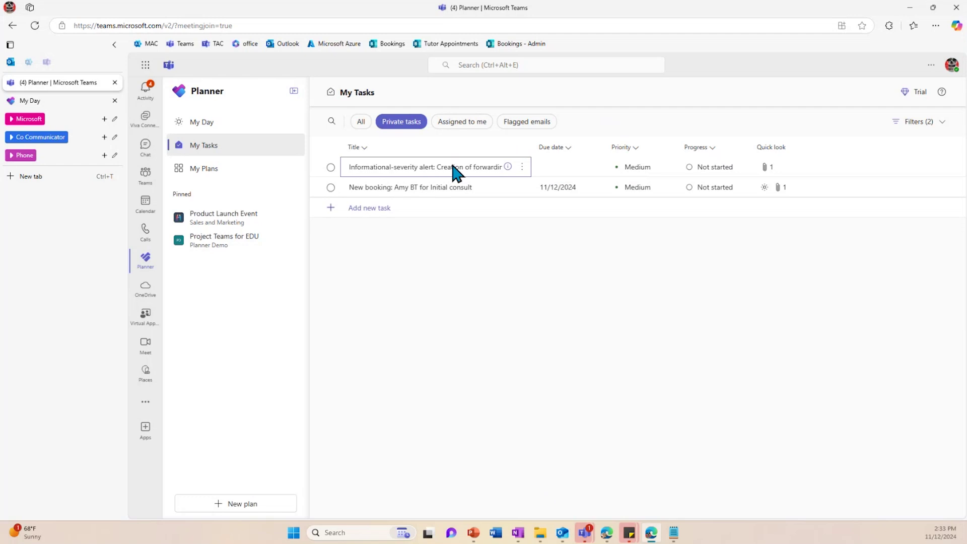
# Step: Set the due date of the "Informational-severity alert" private task to 11/12/2024 and check it in My Day
pyautogui.click(510, 166)
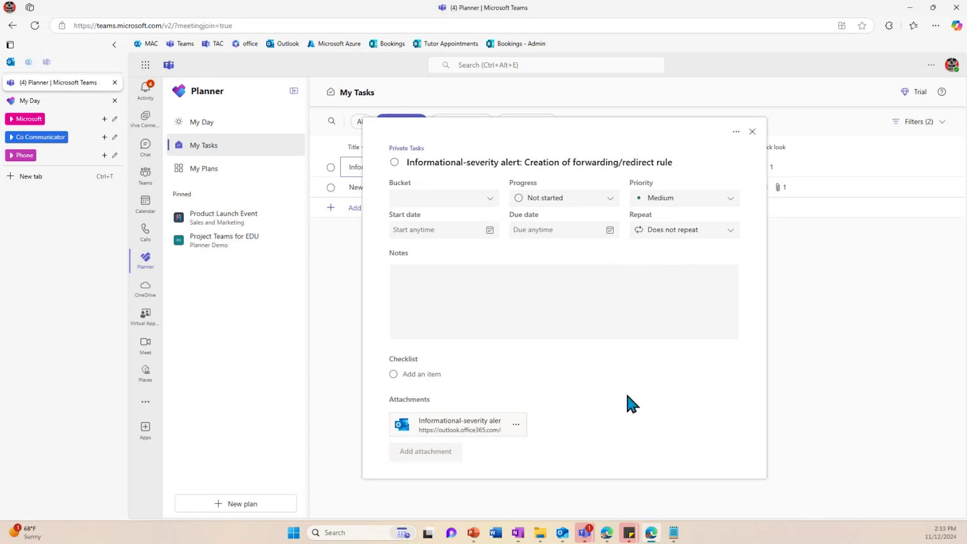
pyautogui.click(610, 231)
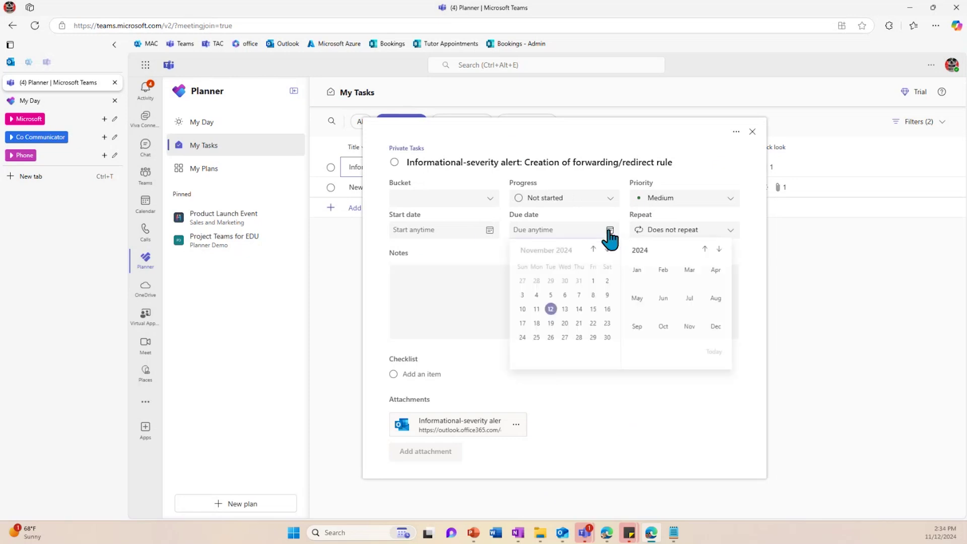
pyautogui.click(551, 310)
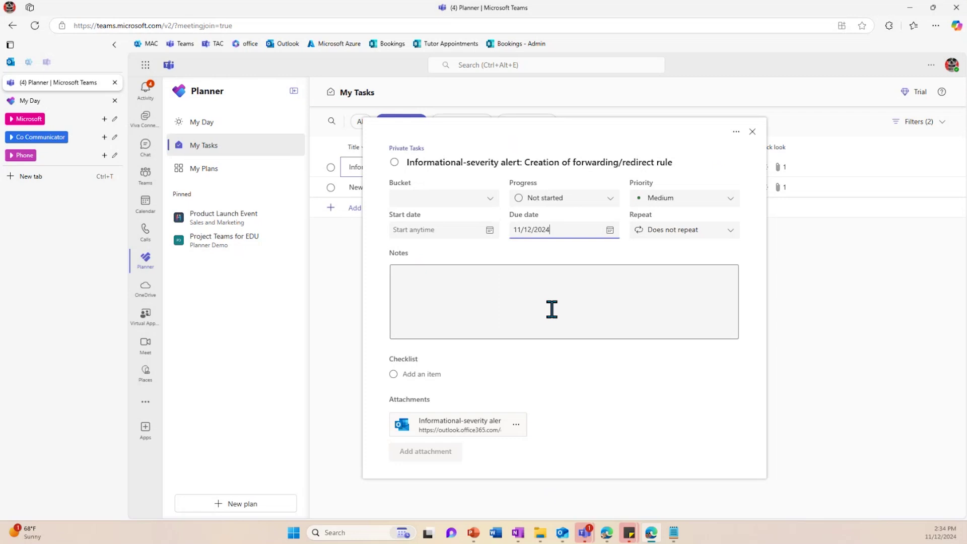
pyautogui.click(753, 133)
pyautogui.click(200, 126)
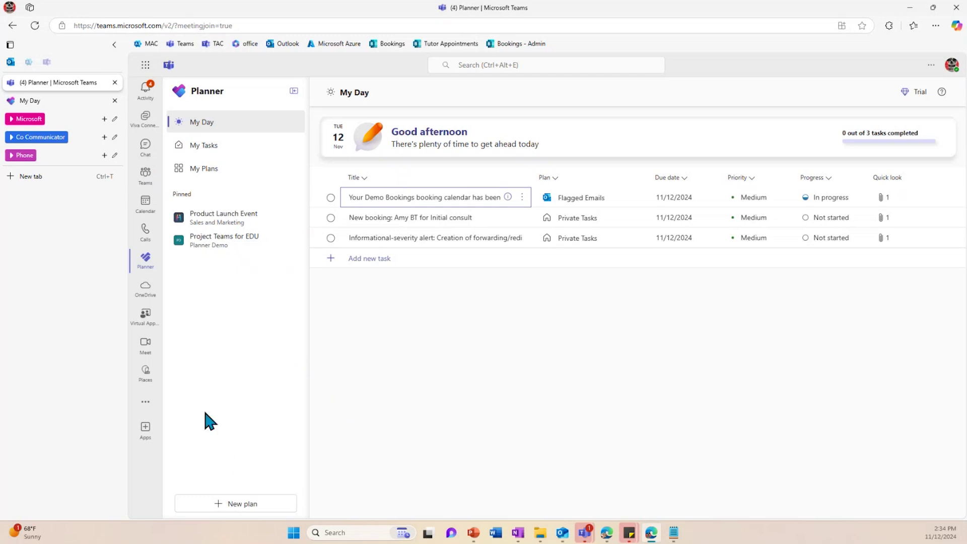
# Step: From My Plans, view the basic, premium and template options for a new plan, and close them without creating one
pyautogui.click(211, 170)
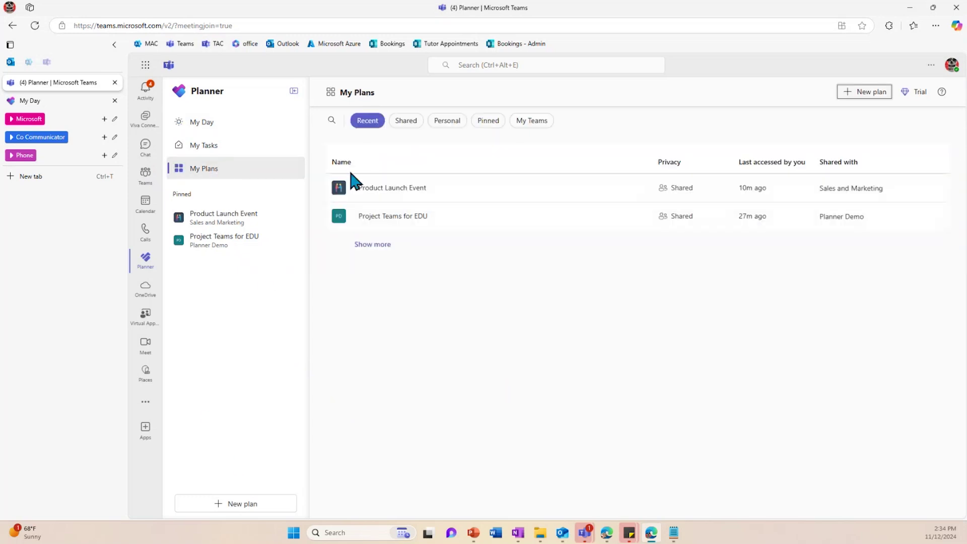
pyautogui.click(870, 99)
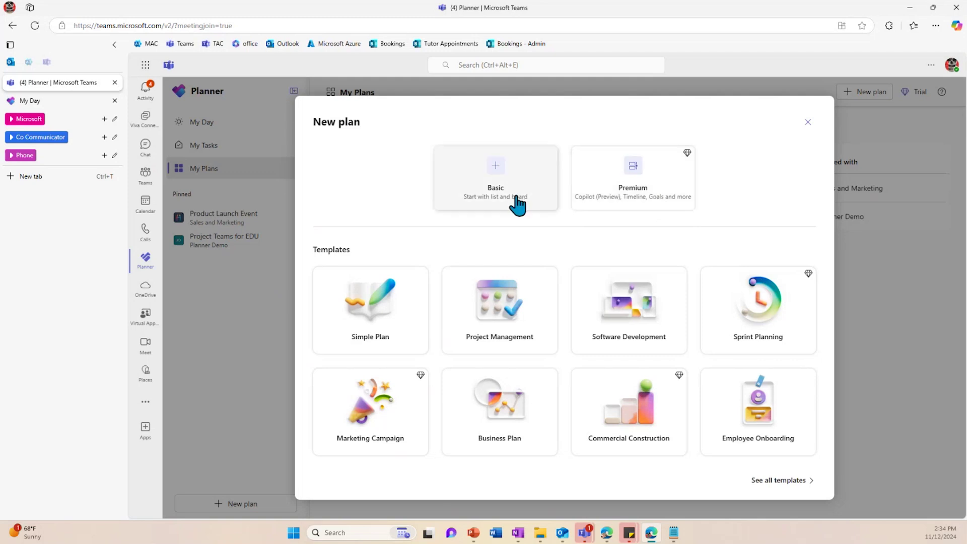
pyautogui.click(808, 122)
# Step: In the Product Launch Event plan, review the "Finalize Product Imagery for Keynote" task's fields, attachments and comments, and close it
pyautogui.click(220, 223)
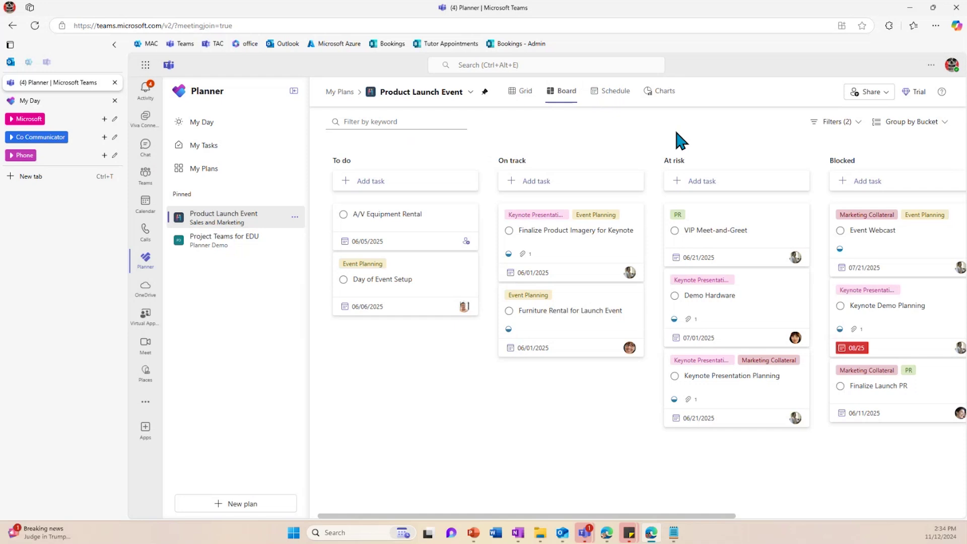
pyautogui.click(576, 251)
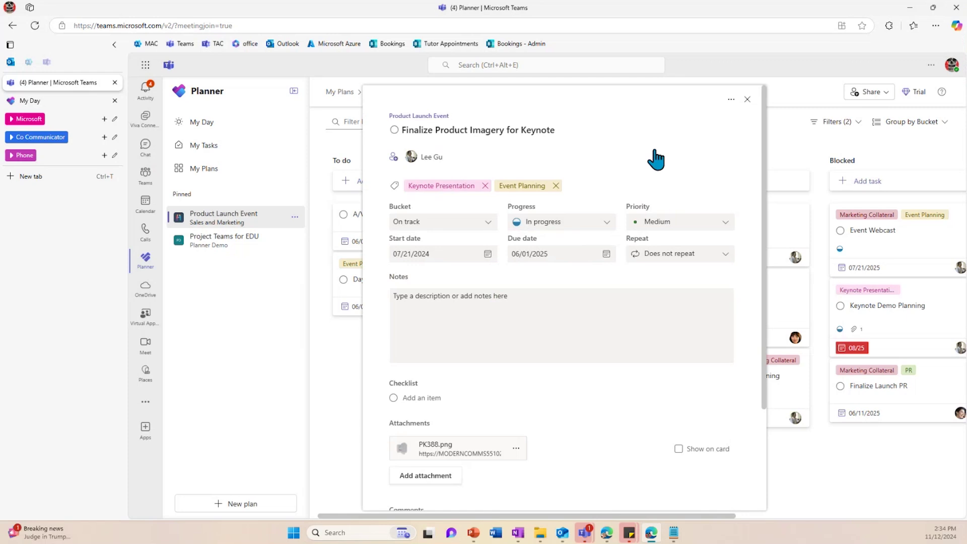
pyautogui.scroll(-3, 561, 417)
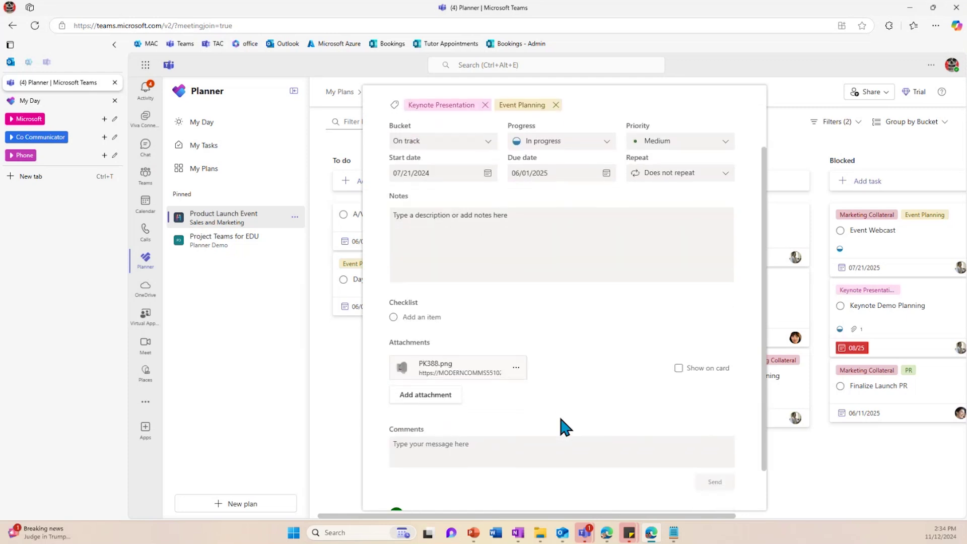
pyautogui.scroll(3, 560, 417)
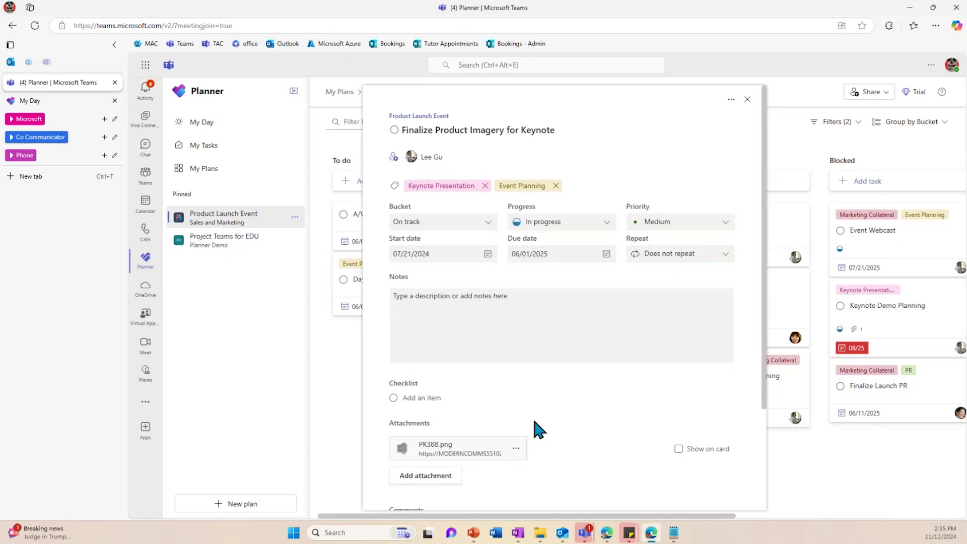
pyautogui.scroll(-3, 576, 400)
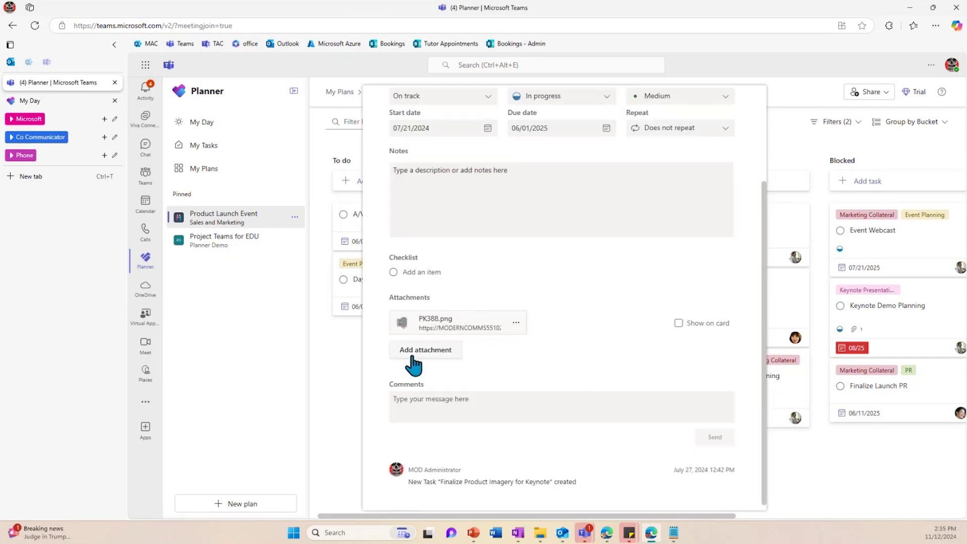
pyautogui.scroll(-1, 517, 355)
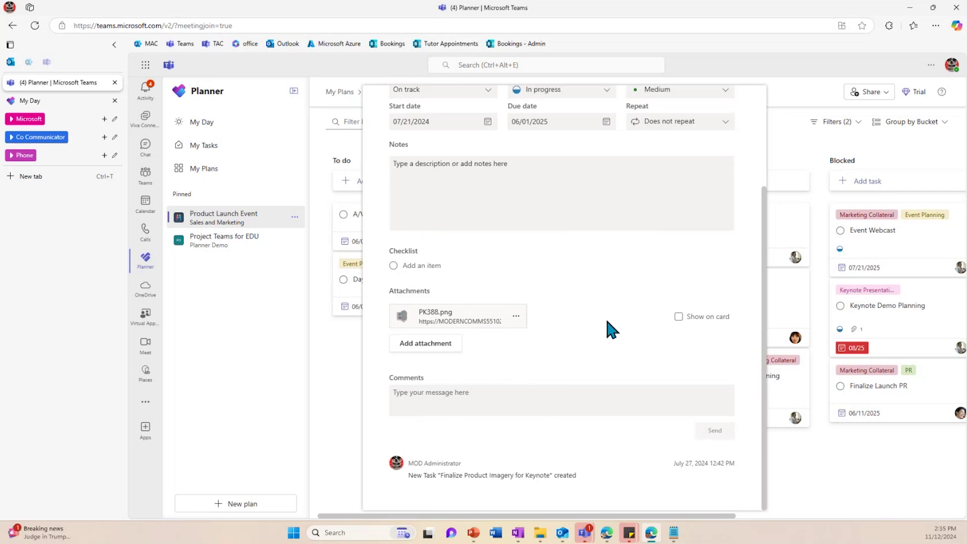
pyautogui.scroll(3, 605, 317)
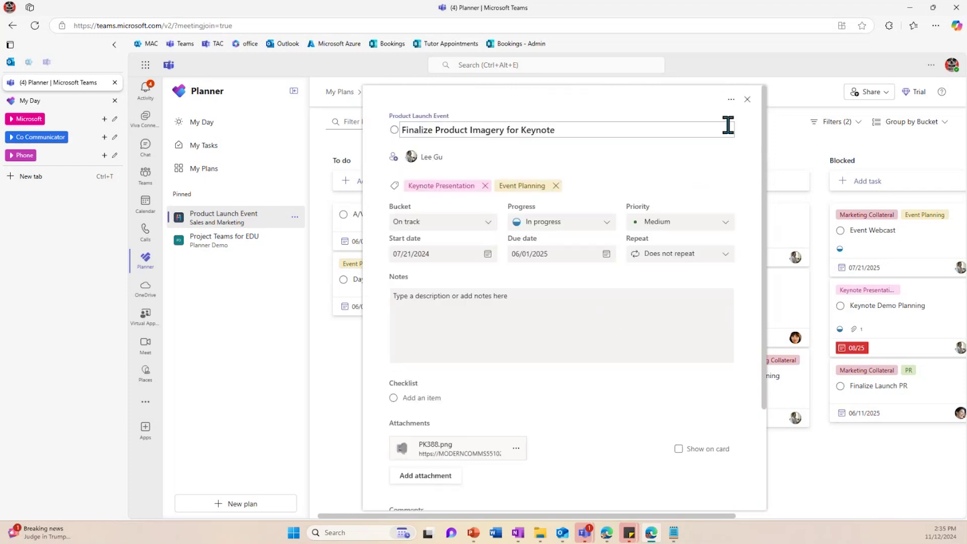
pyautogui.click(749, 100)
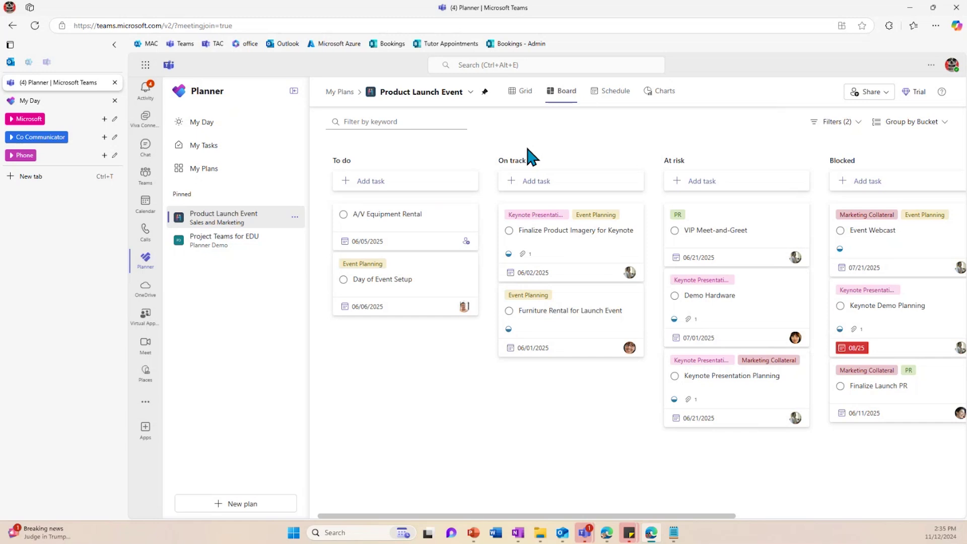
# Step: Open the pinned Project Teams for EDU plan
pyautogui.click(213, 246)
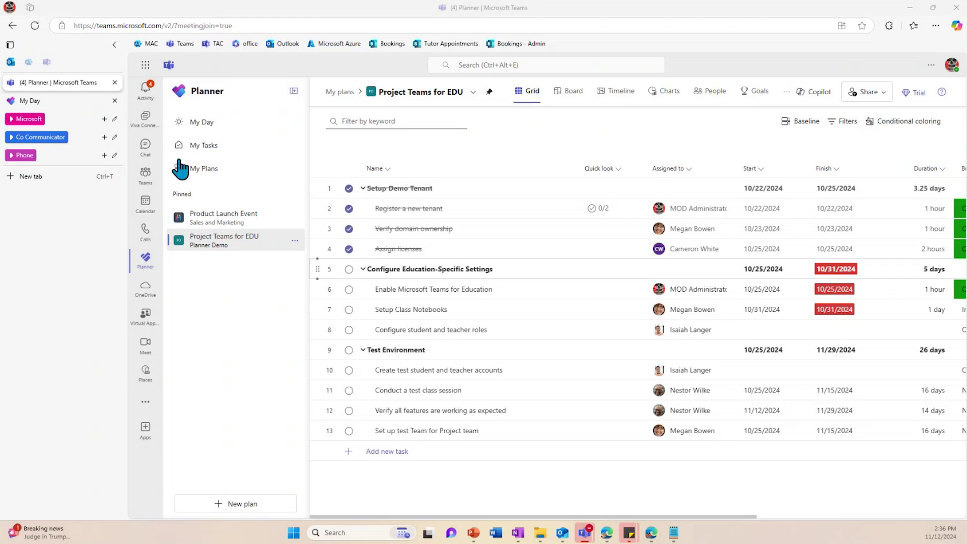
# Step: In Outlook, start a calendar event from the 1:29 PM "Confirmed: Initial consult" email, close it without saving, and show the To Do tasks again
pyautogui.click(10, 62)
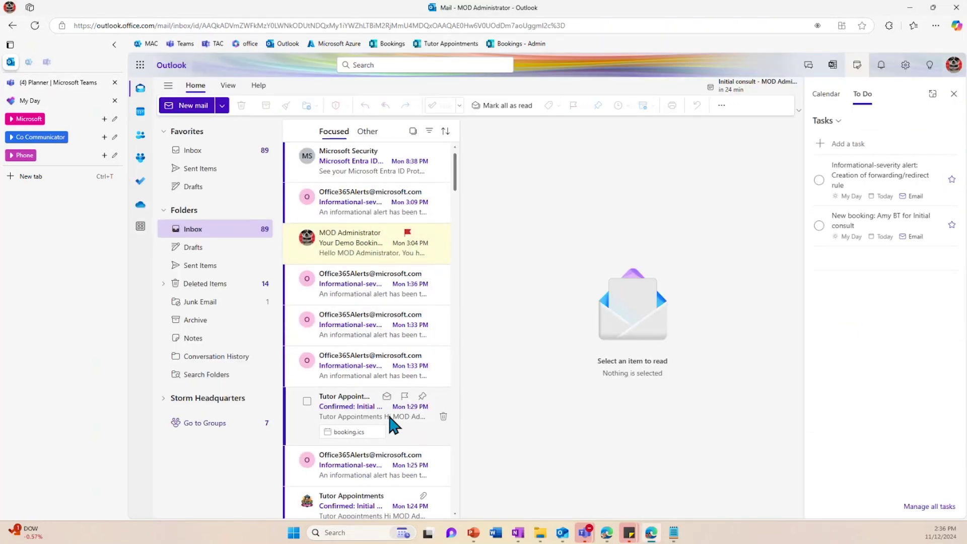
pyautogui.scroll(-2, 390, 413)
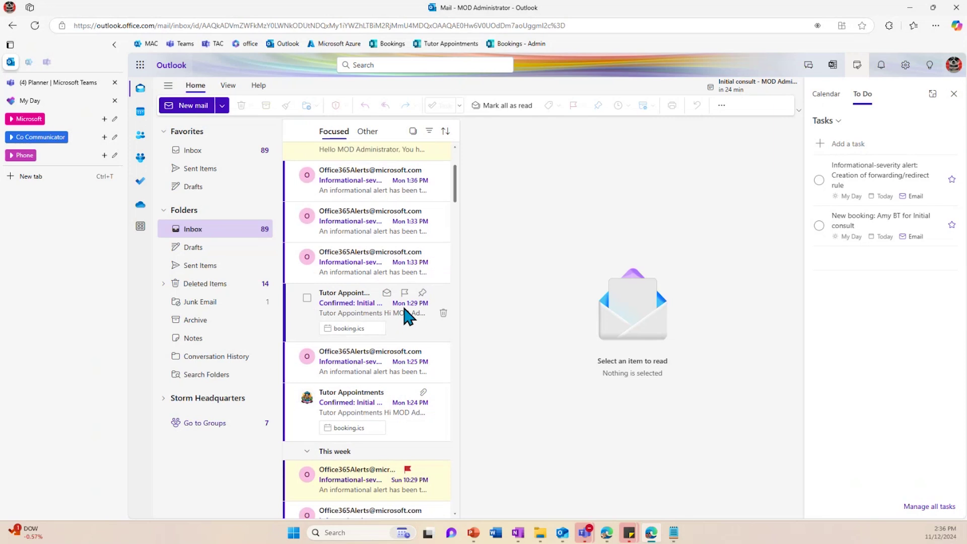
pyautogui.moveTo(404, 317); pyautogui.dragTo(880, 138)
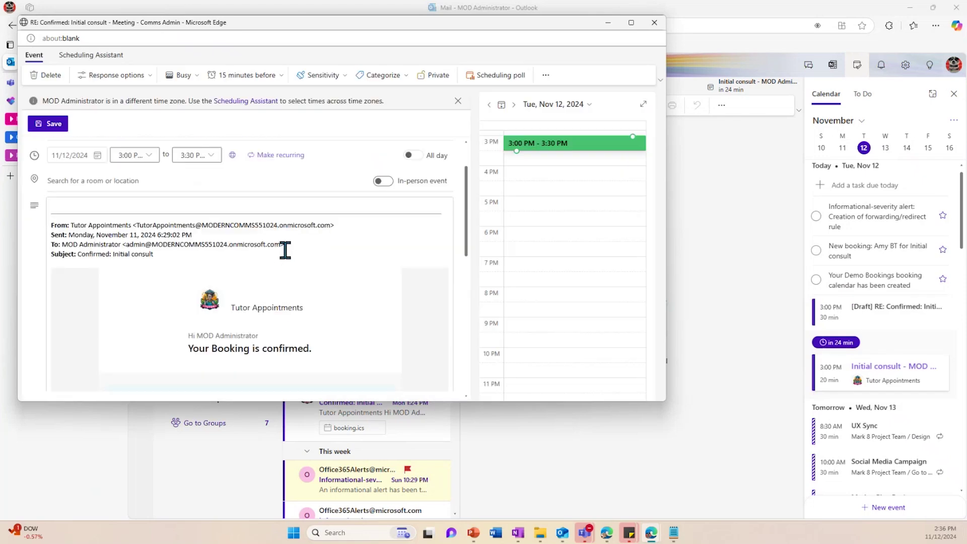
pyautogui.click(655, 22)
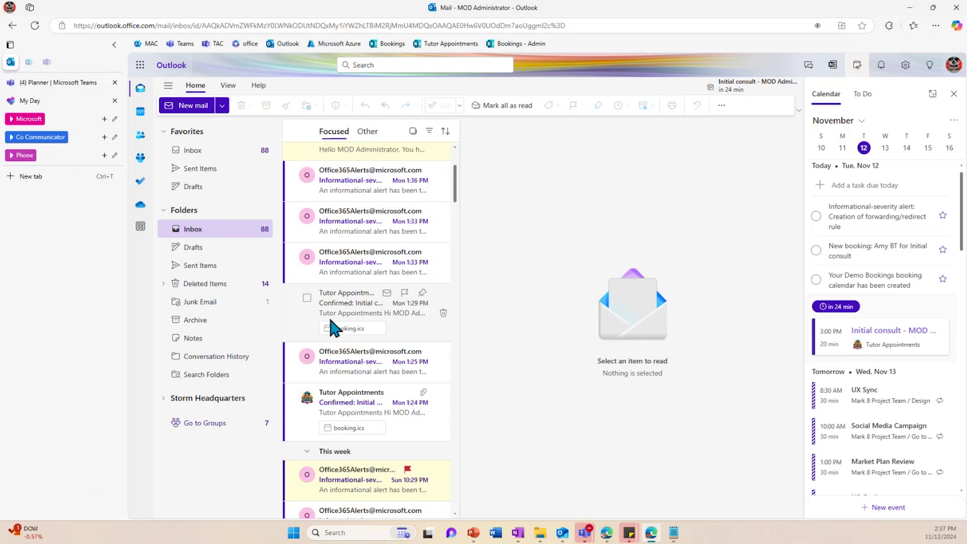
pyautogui.click(866, 97)
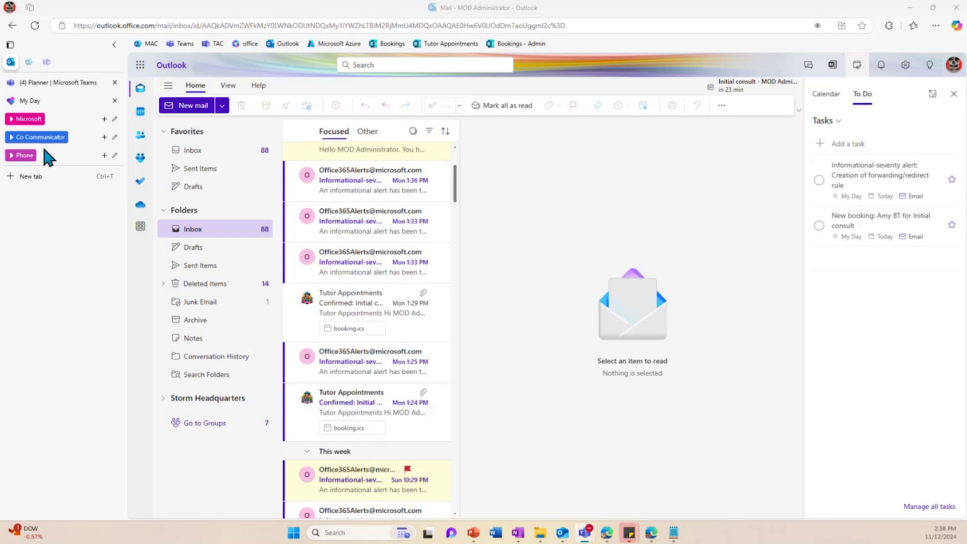
# Step: Return to Planner in Teams and show the Project Teams for EDU plan as a timeline
pyautogui.click(53, 84)
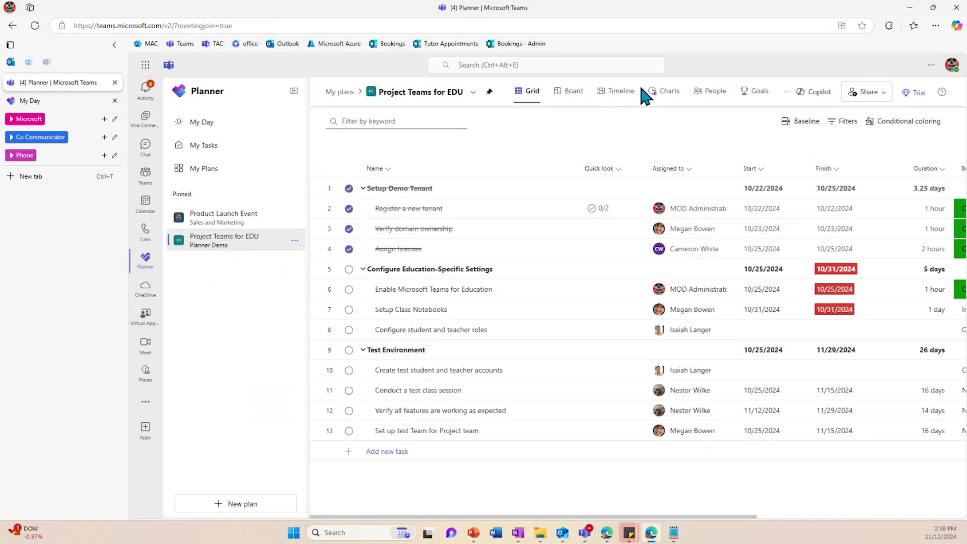
pyautogui.click(622, 93)
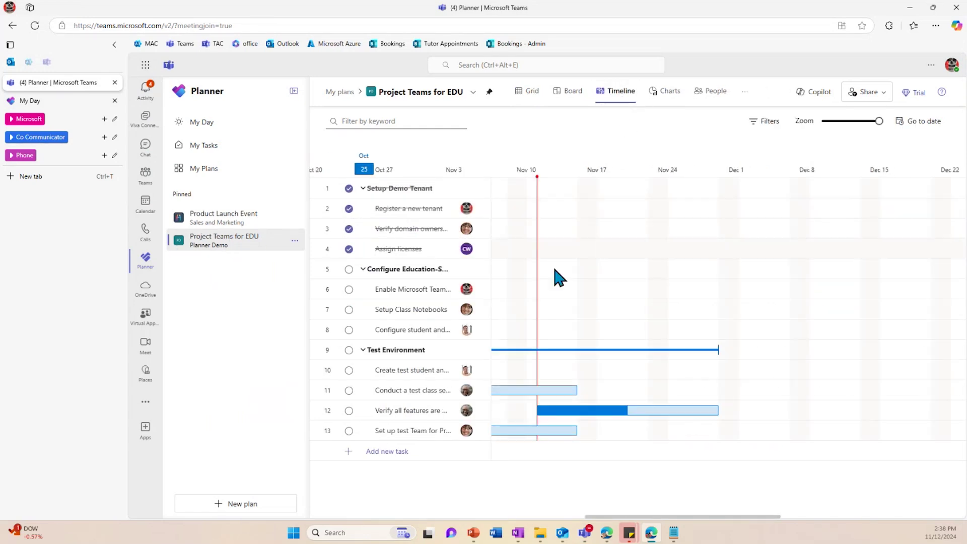